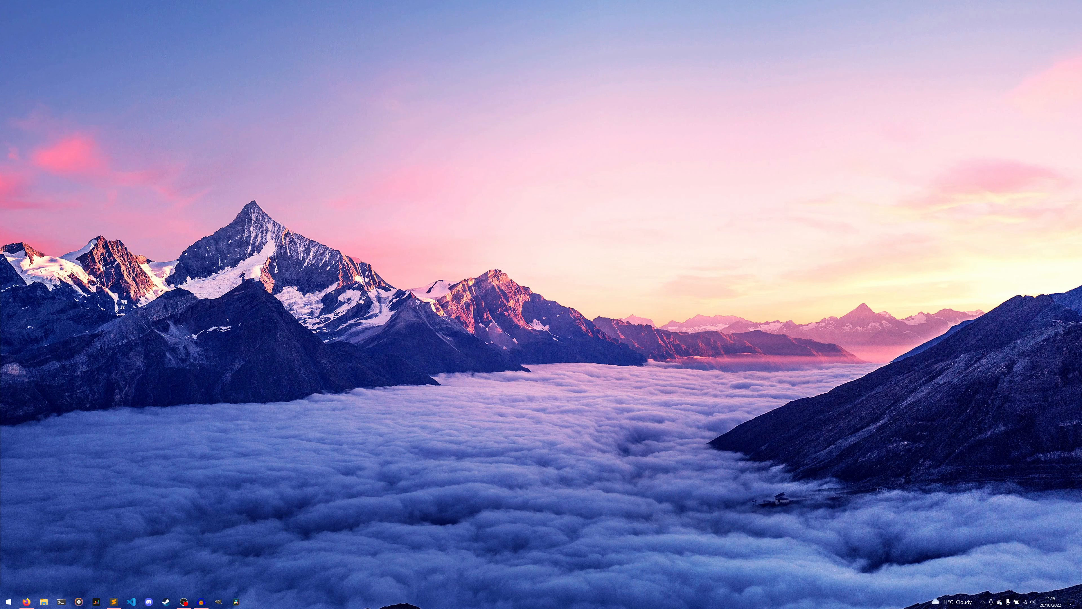
Switch to Firefox, search the web for "google developers console" and open the Google Developer Console.
key(alt+Tab)
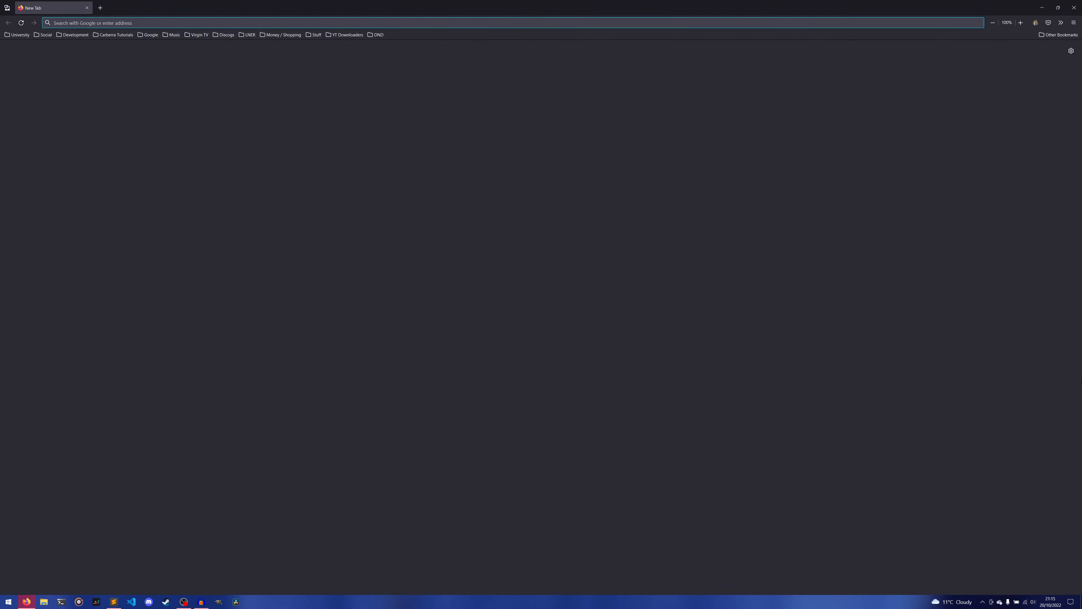
text(google developer)
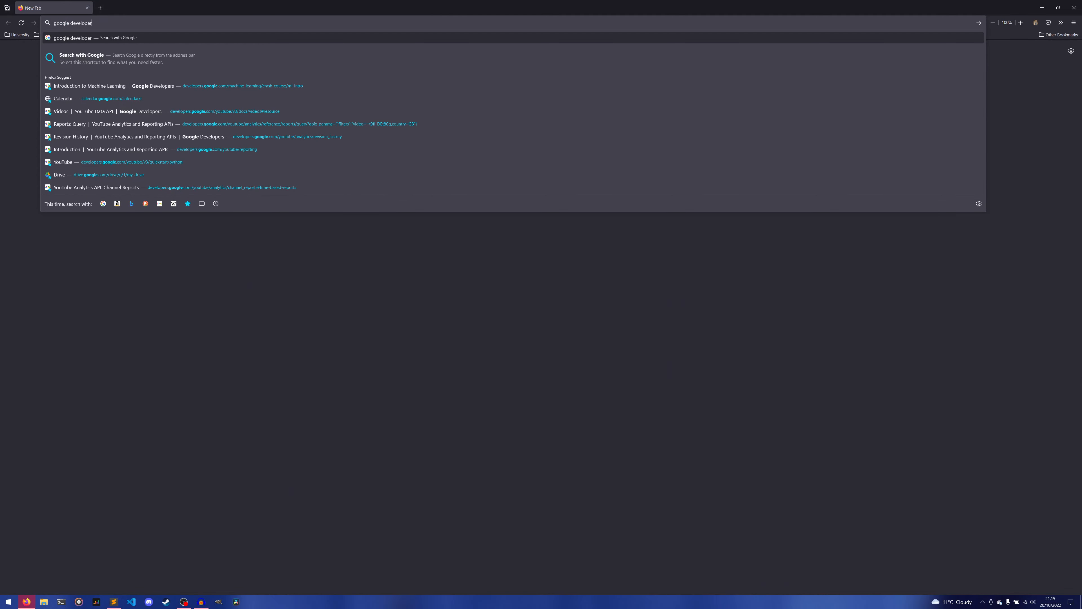
text(s console)
key(Return)
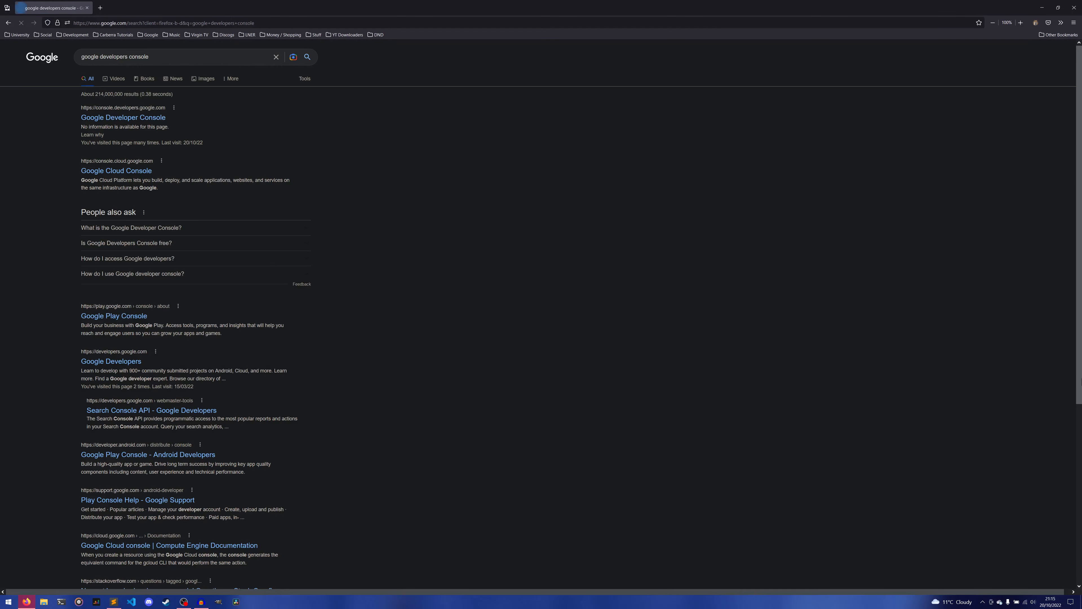
click(150, 116)
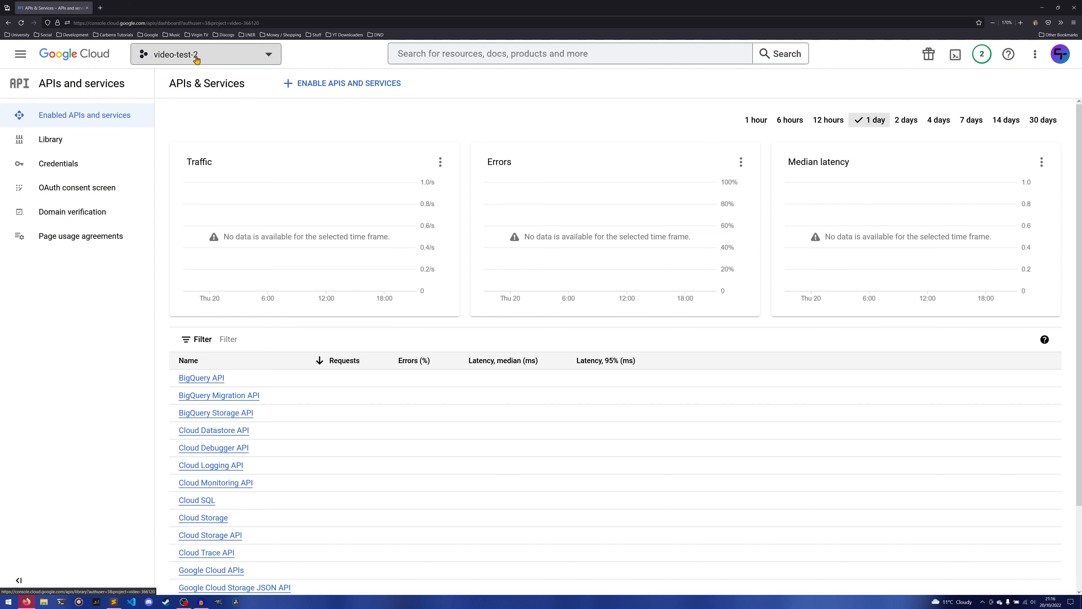
Create a new Google Cloud project named "video" with no organisation and switch to it.
click(262, 56)
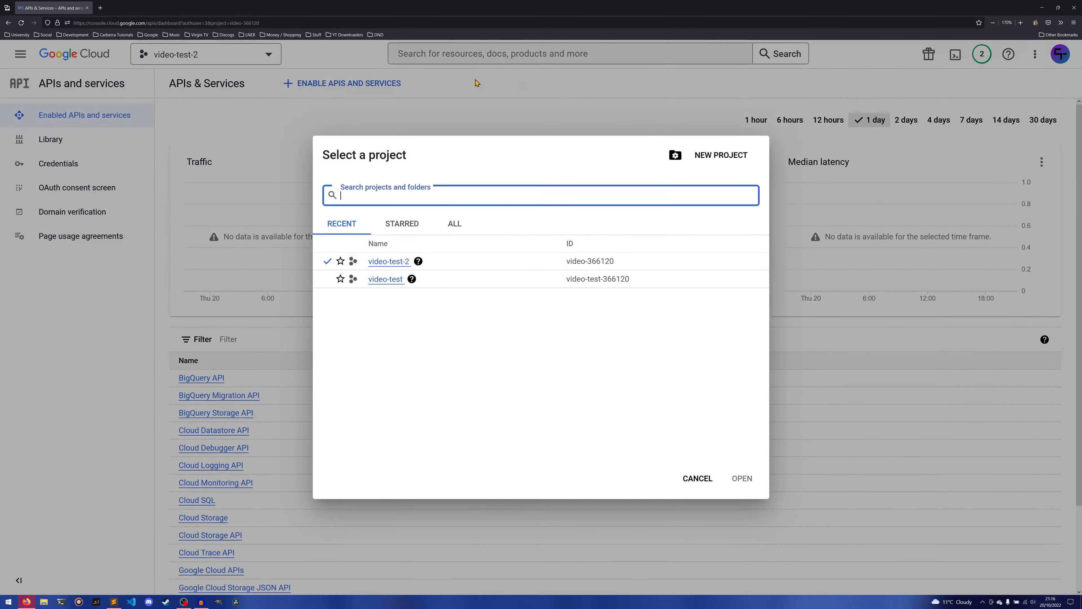
click(712, 161)
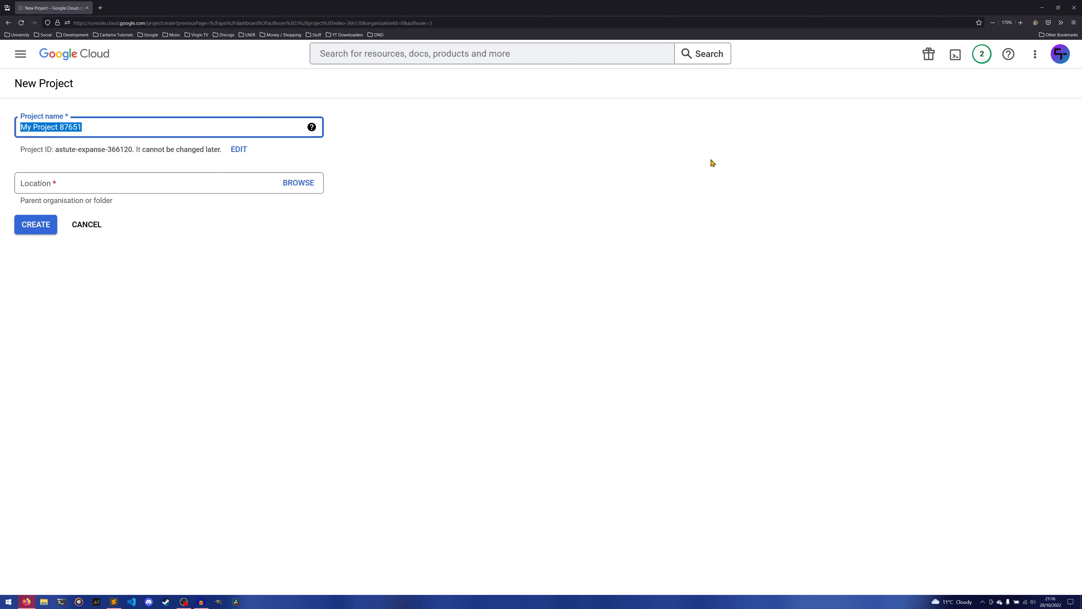
text(video)
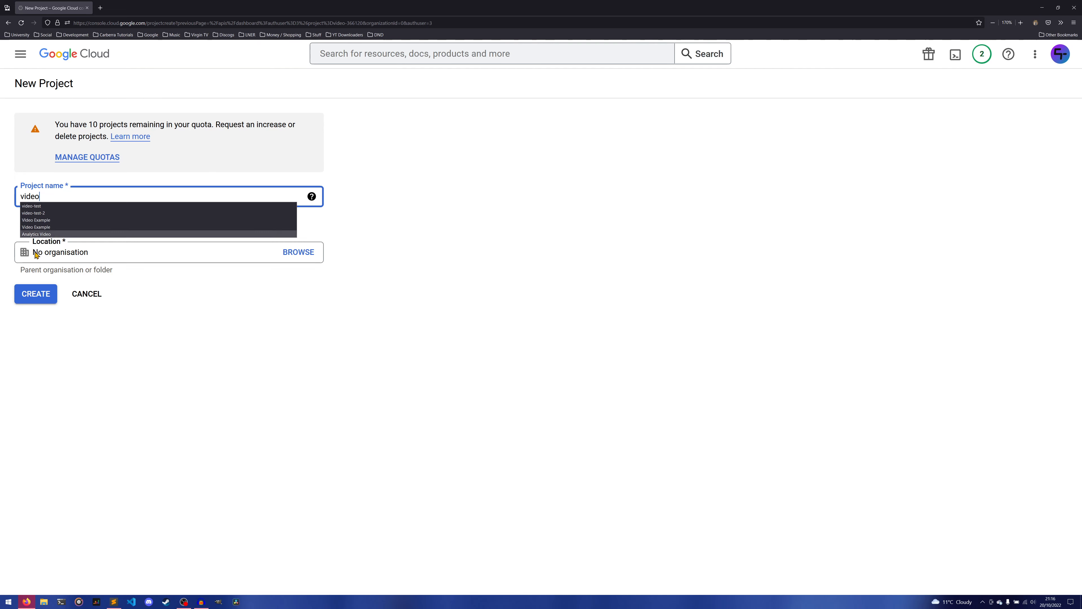
click(36, 296)
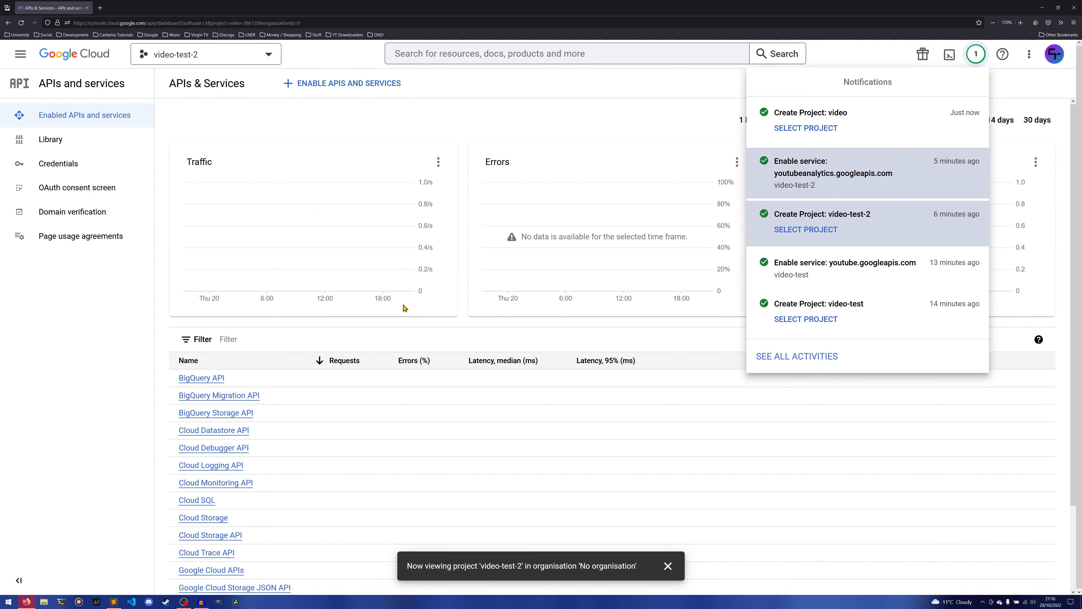
click(824, 135)
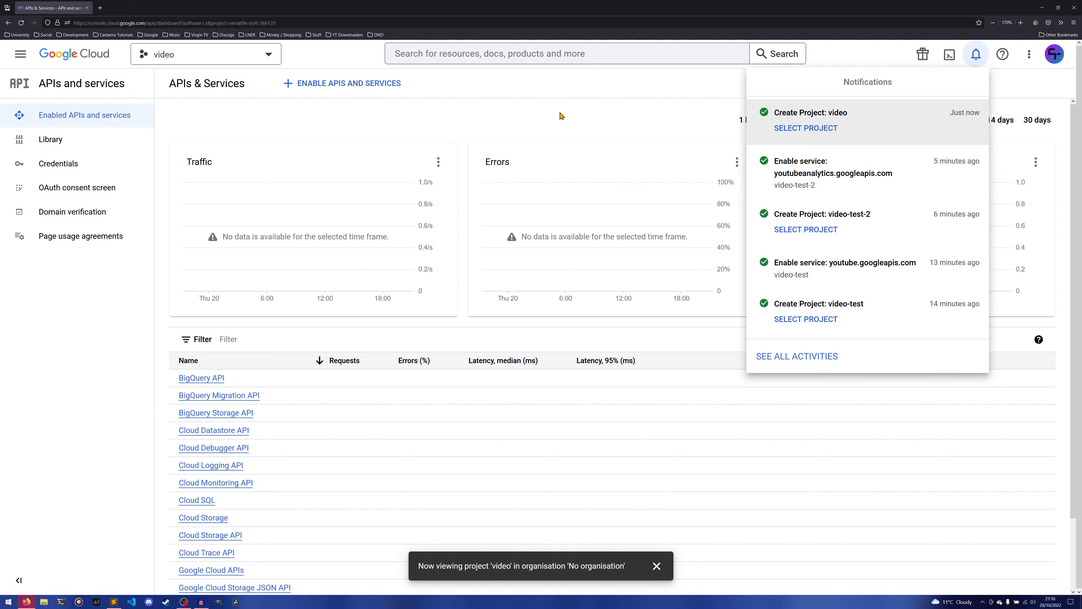
click(563, 121)
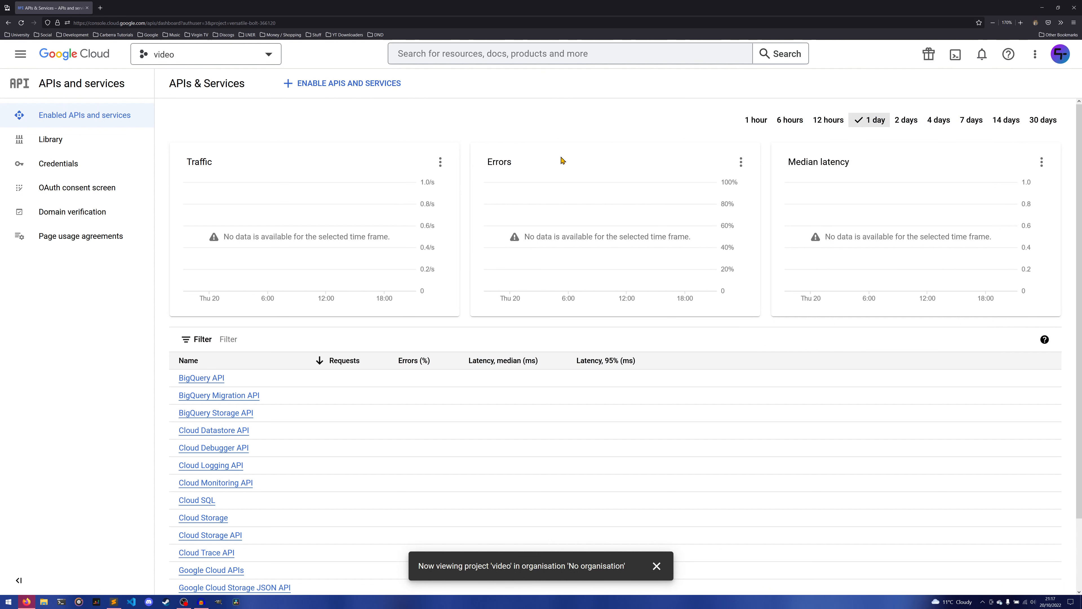
Find YouTube Data API v3 in the API Library and enable it for the video project.
click(346, 84)
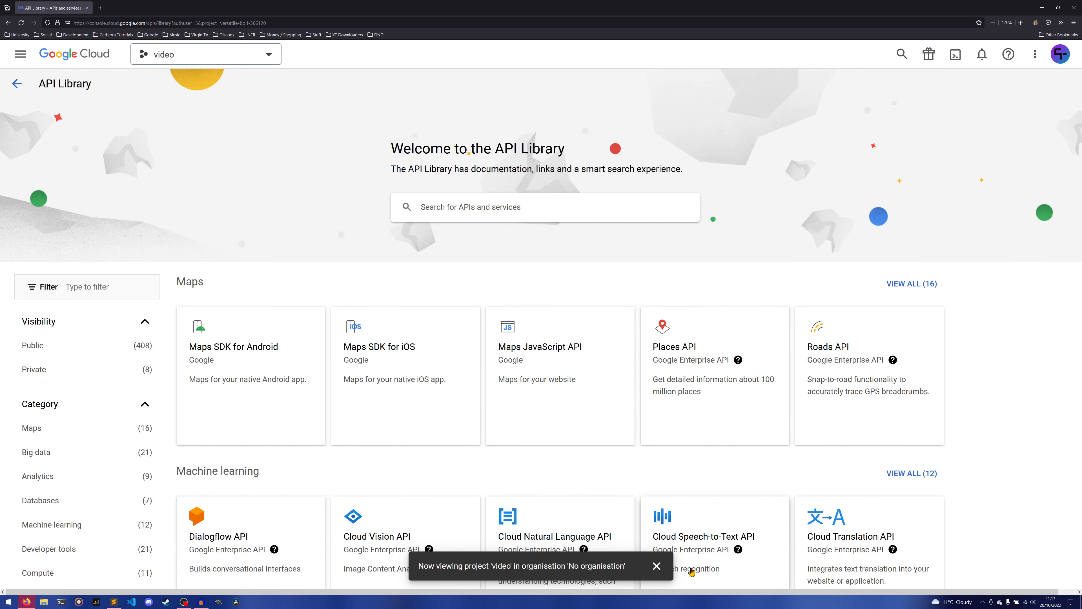
click(657, 567)
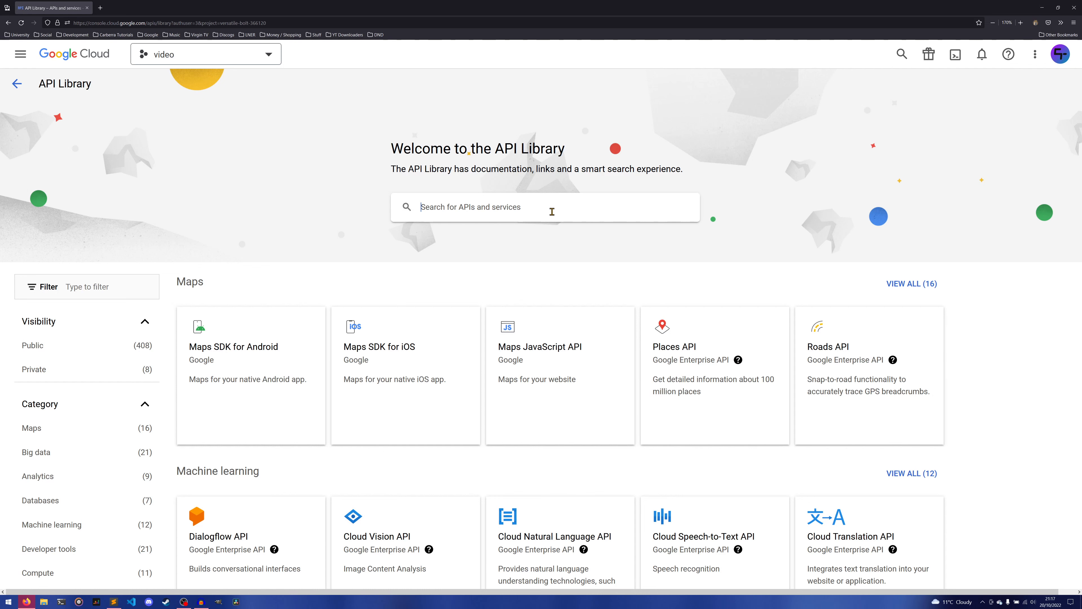
text(youtube)
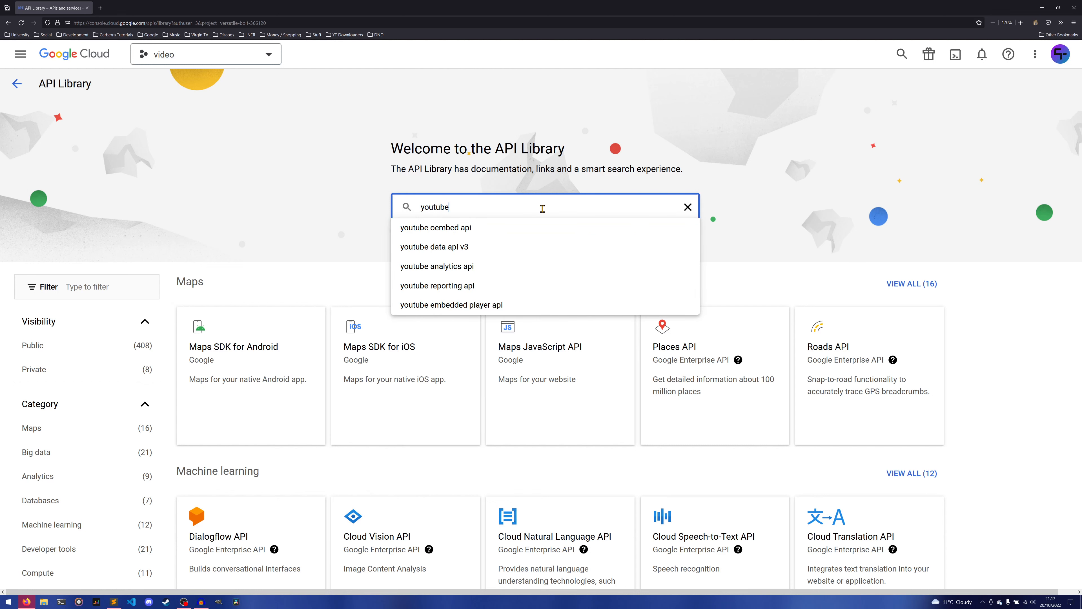
key(Down)
key(Return)
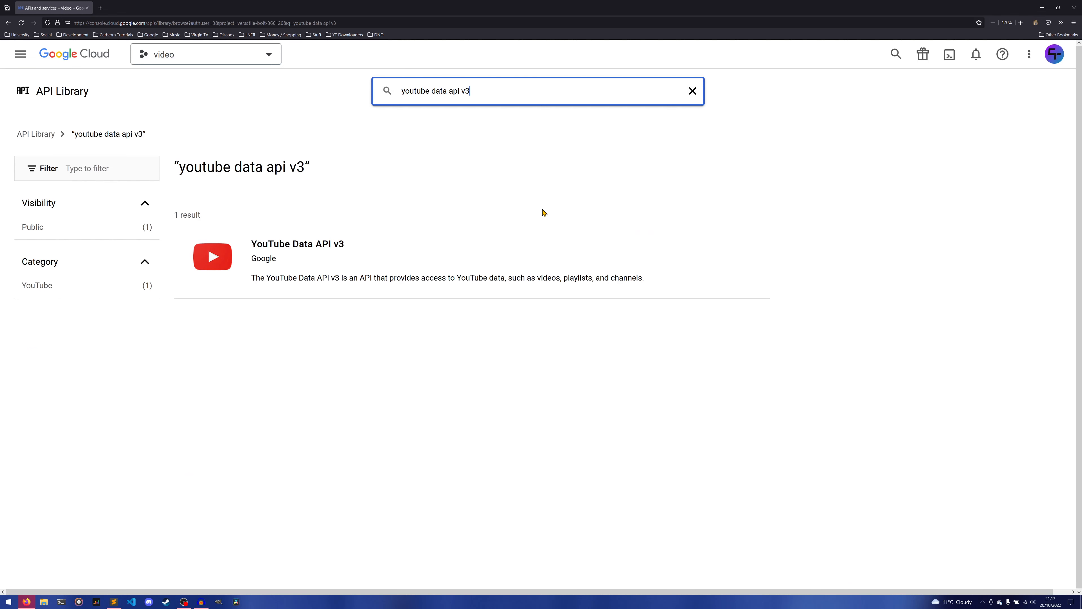
click(313, 253)
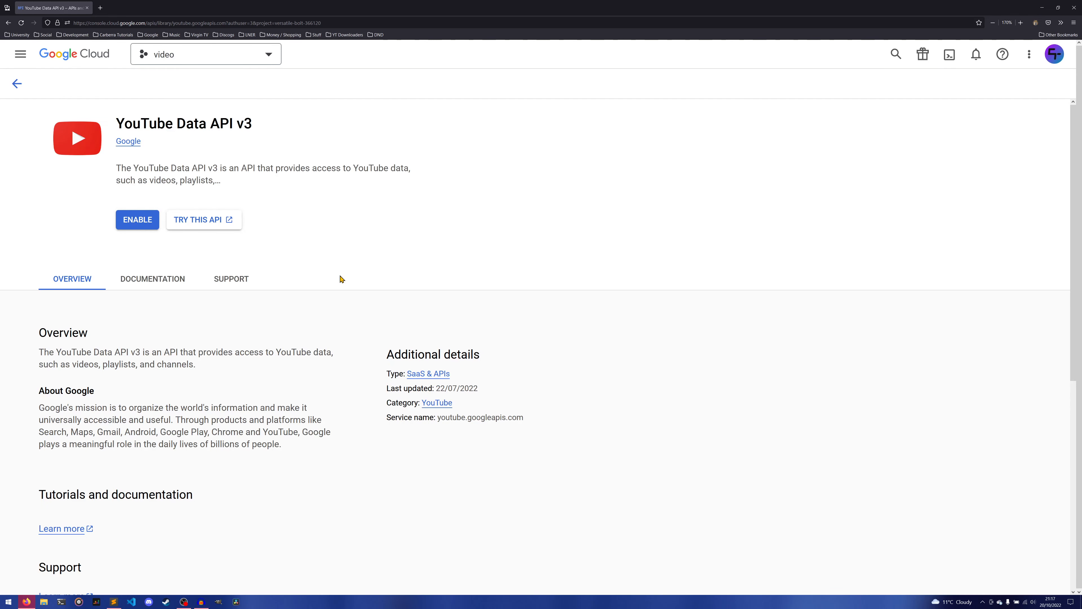
click(137, 219)
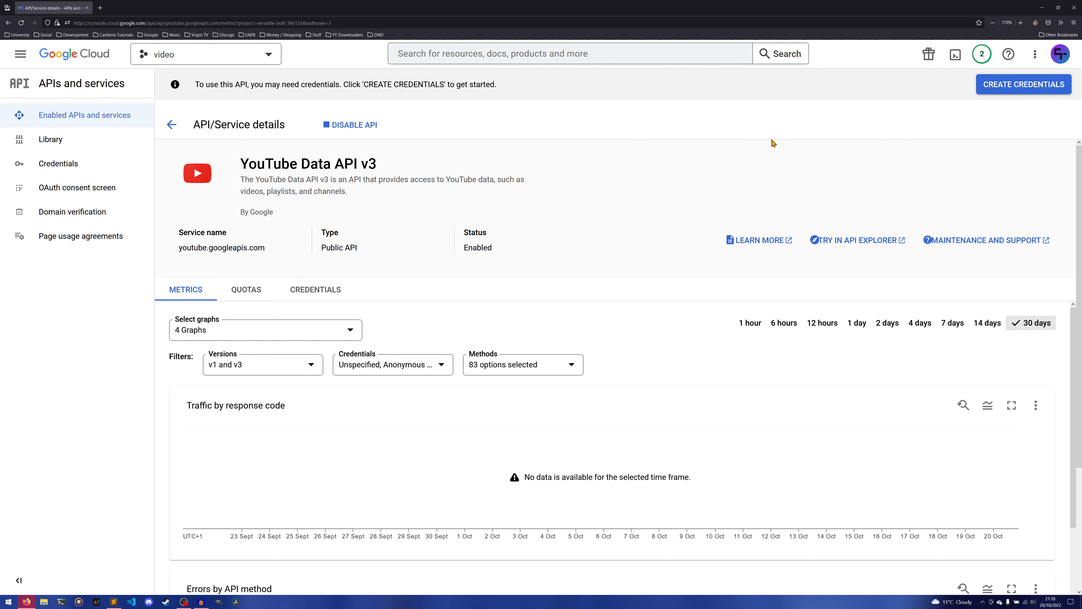
Create an API key credential for YouTube Data API v3 with access to Public data.
click(1037, 91)
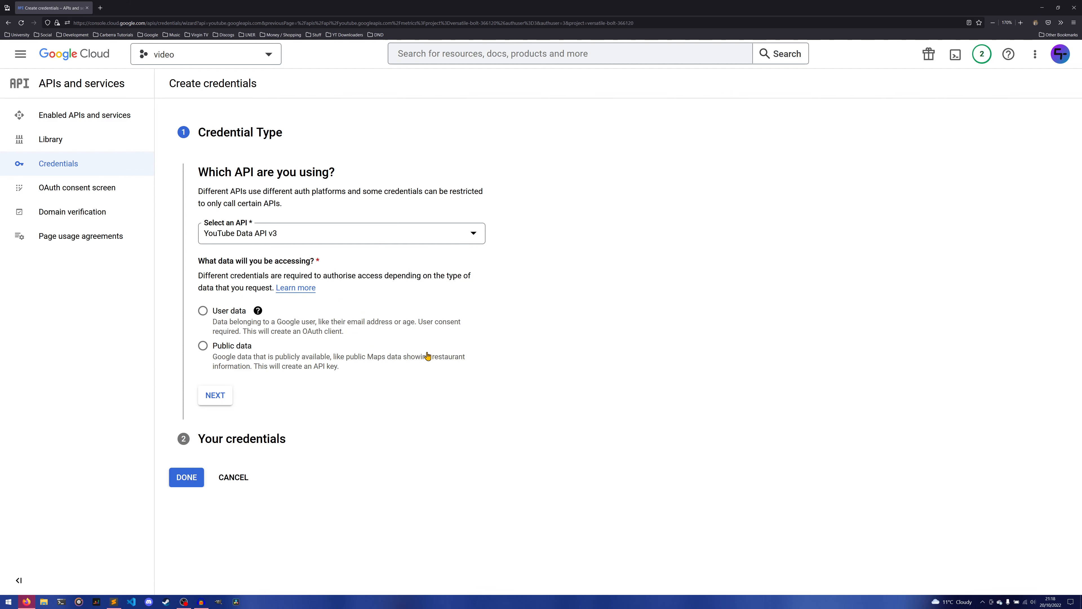
click(239, 349)
click(216, 396)
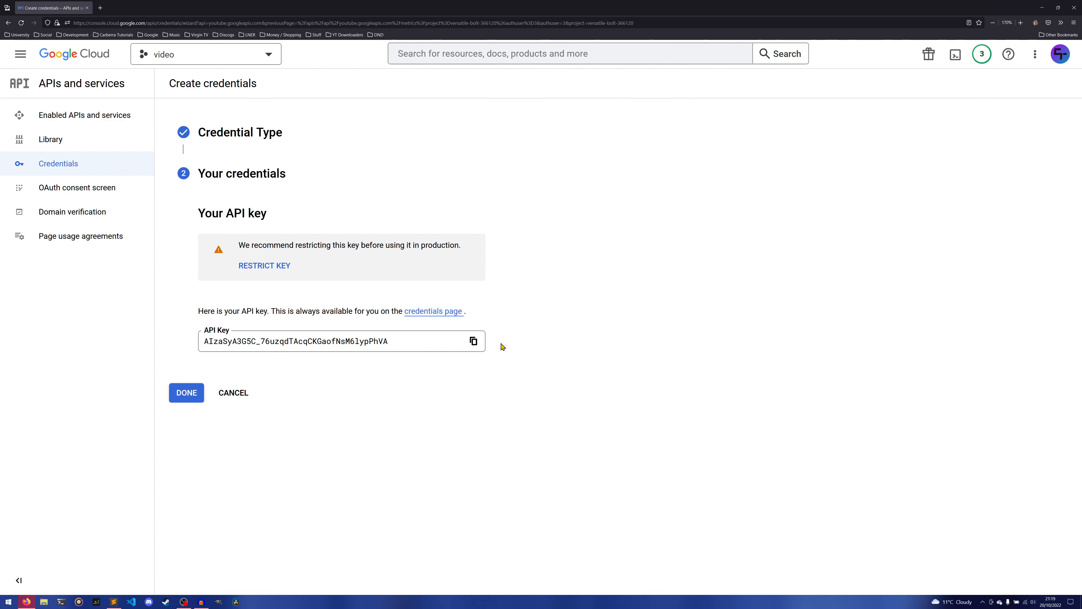
click(193, 396)
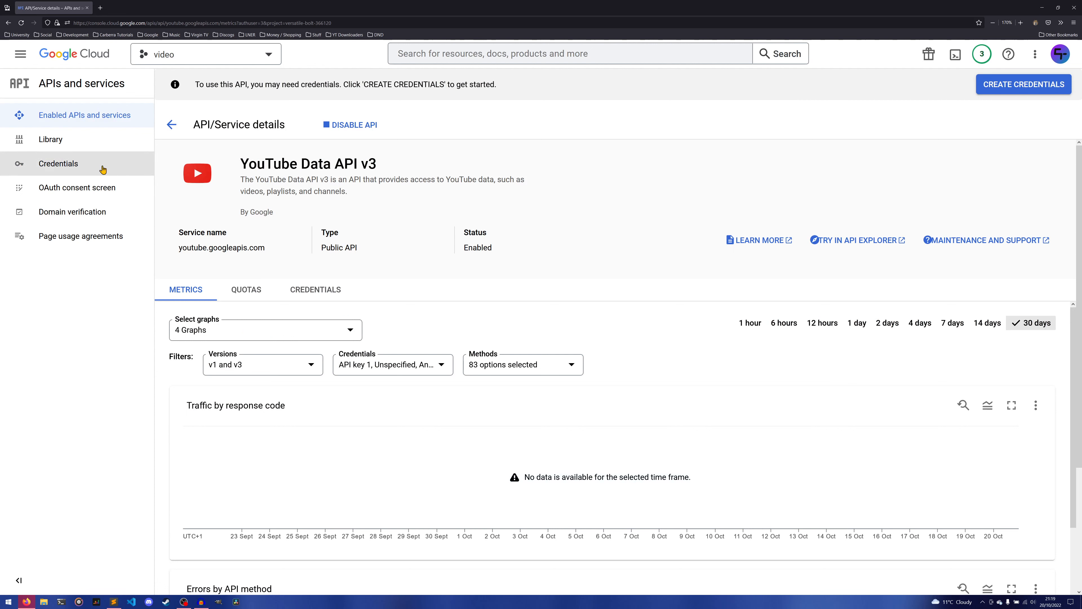
Review the project's Credentials, Domain verification and Page usage agreements pages, and return to the enabled APIs and services overview.
click(71, 168)
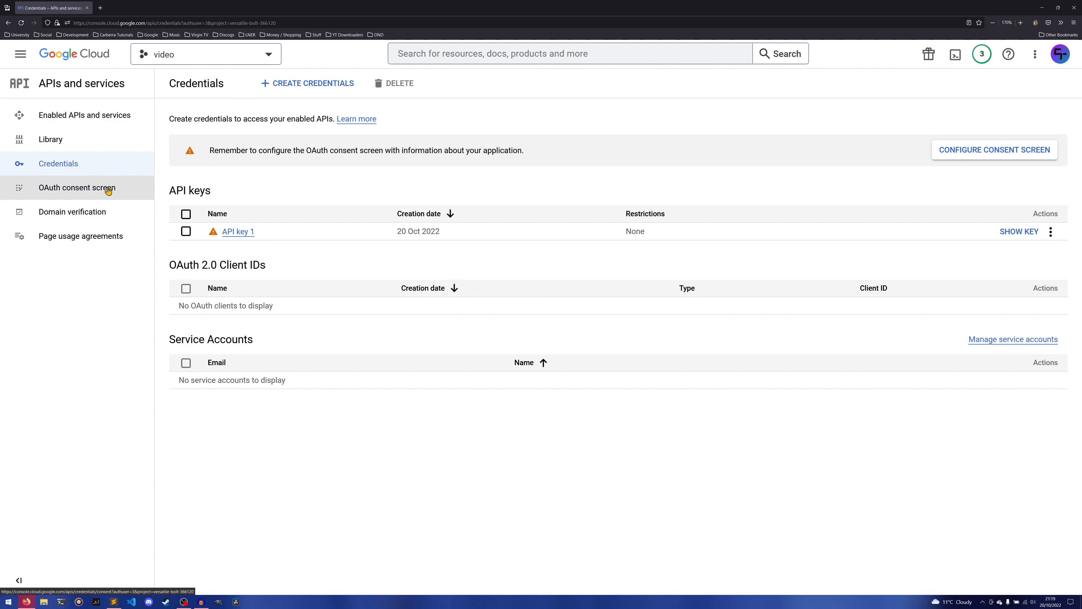
click(102, 212)
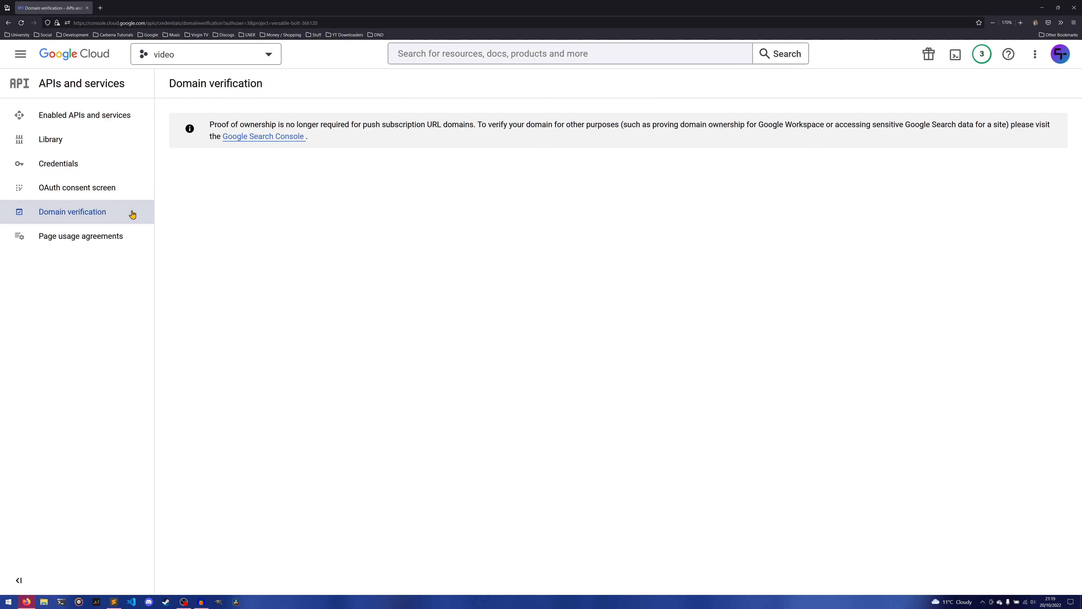
click(91, 235)
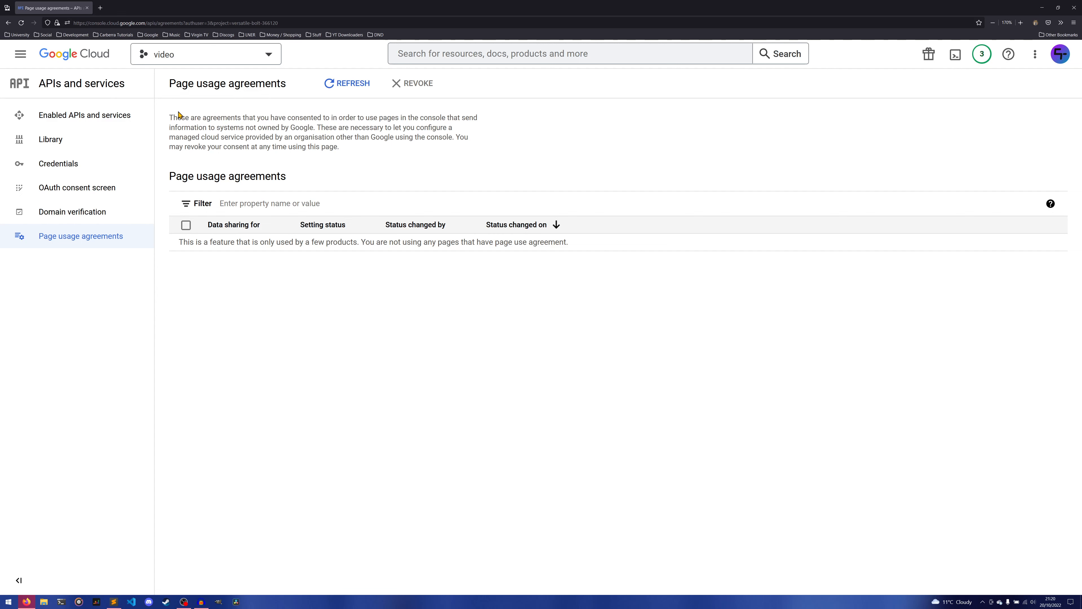
click(123, 115)
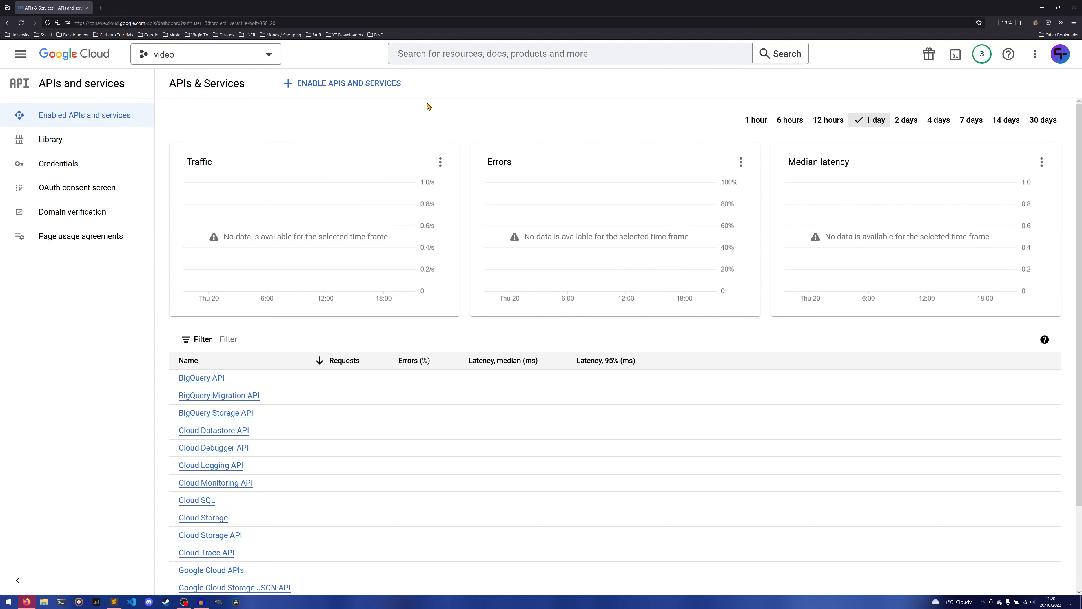
Create another project named "video-2" with no organisation.
click(275, 61)
click(709, 155)
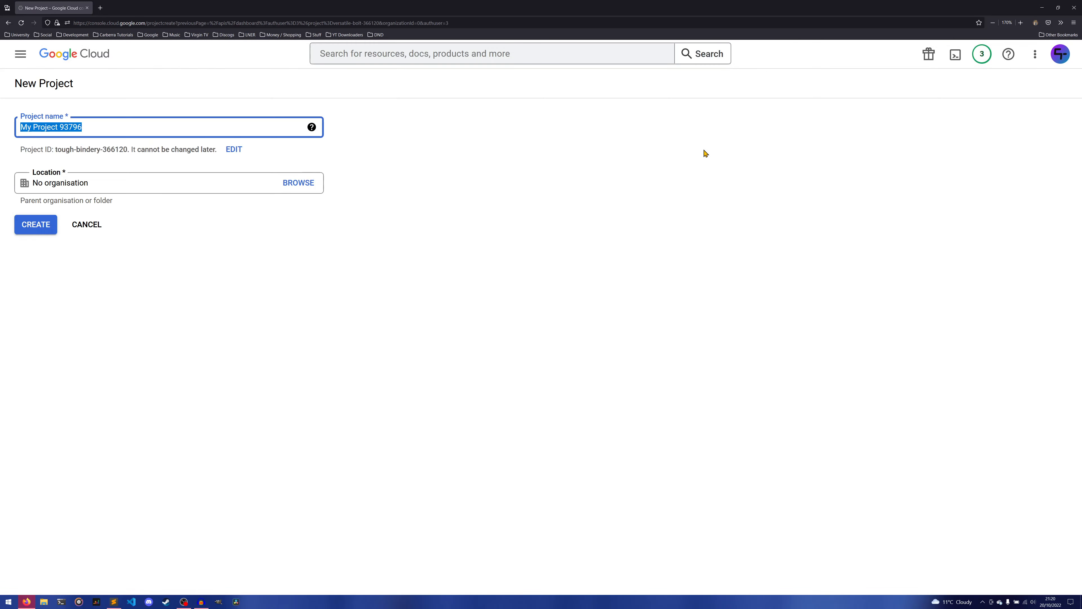
text(video-2)
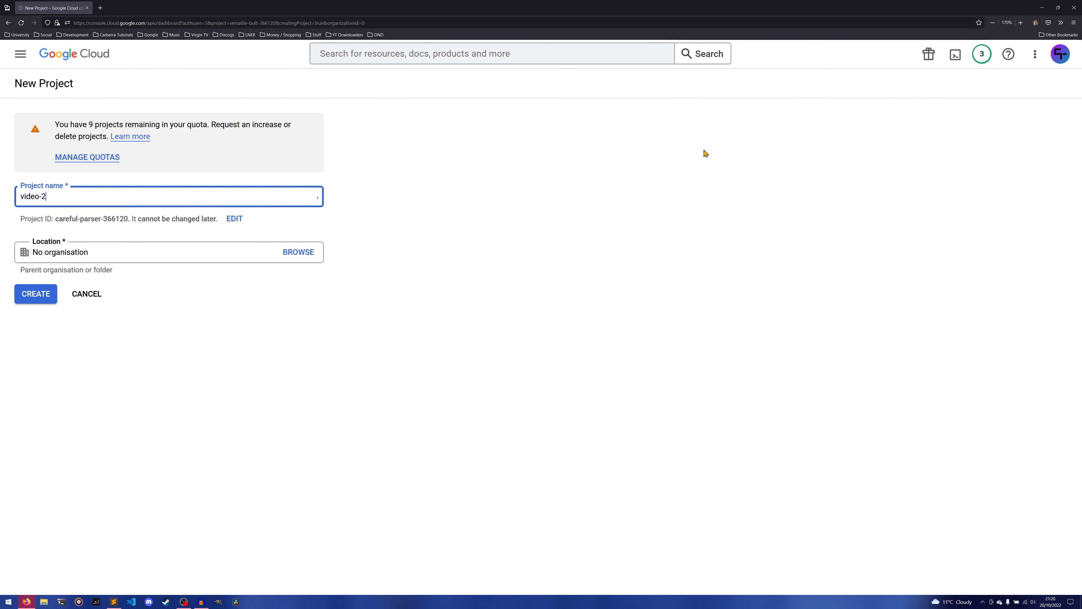
key(Return)
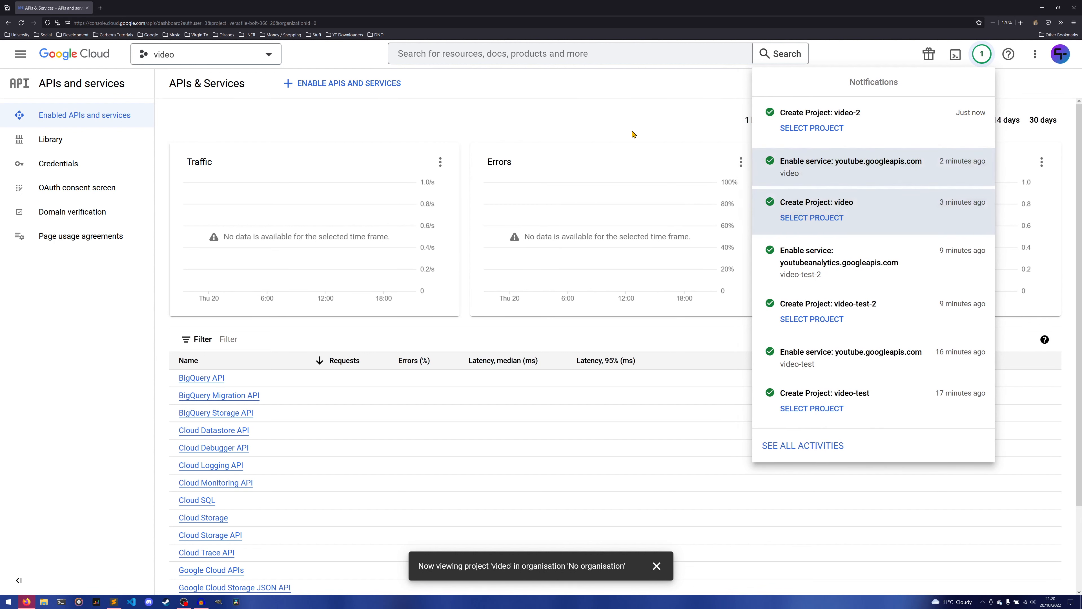
Switch to the video-2 project and open its API Library.
click(784, 128)
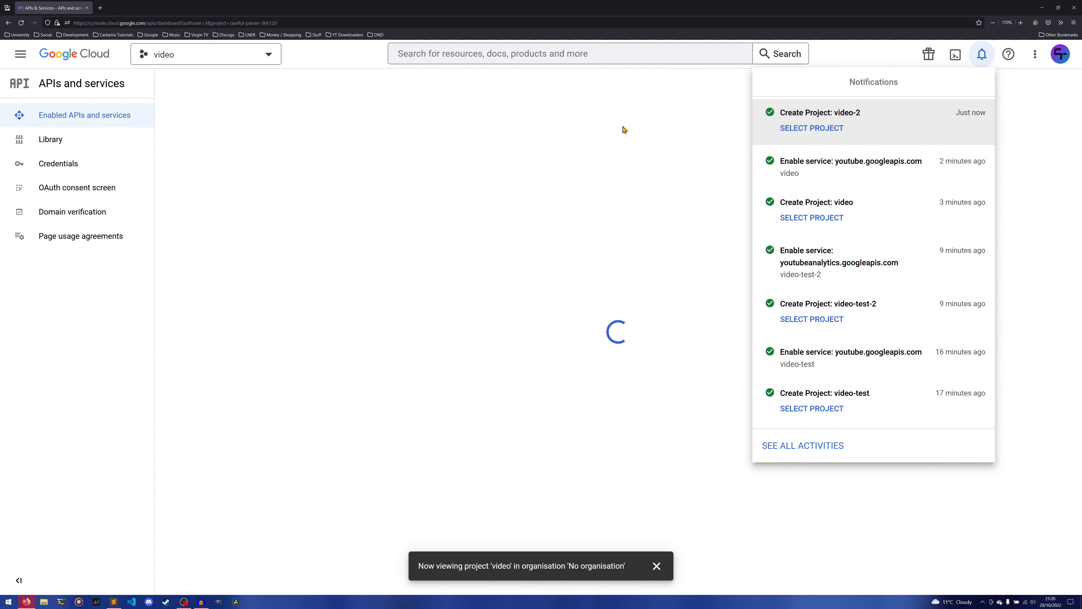
click(610, 102)
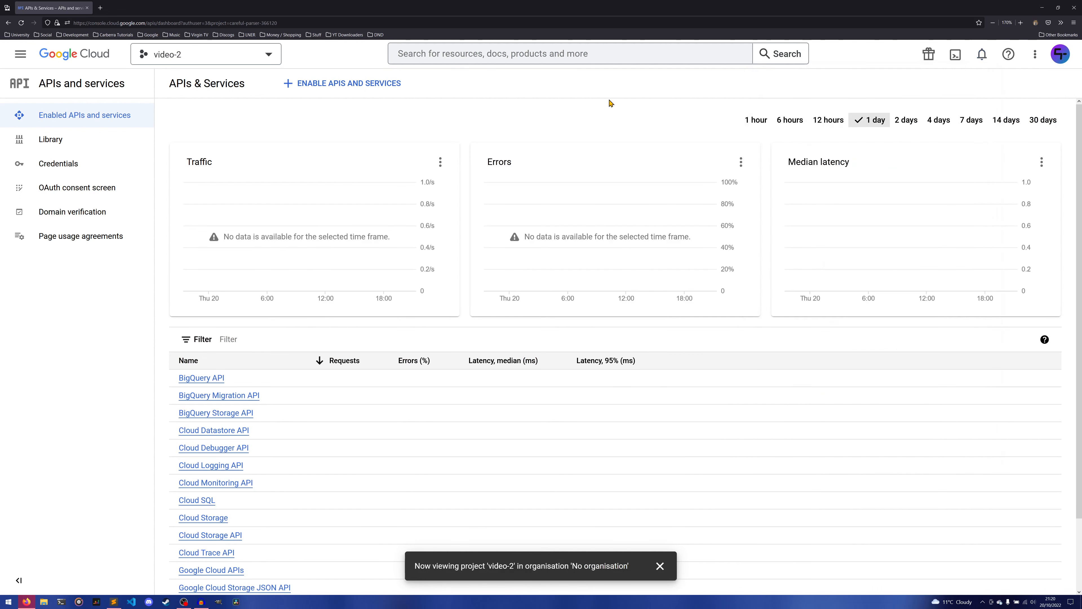
click(347, 88)
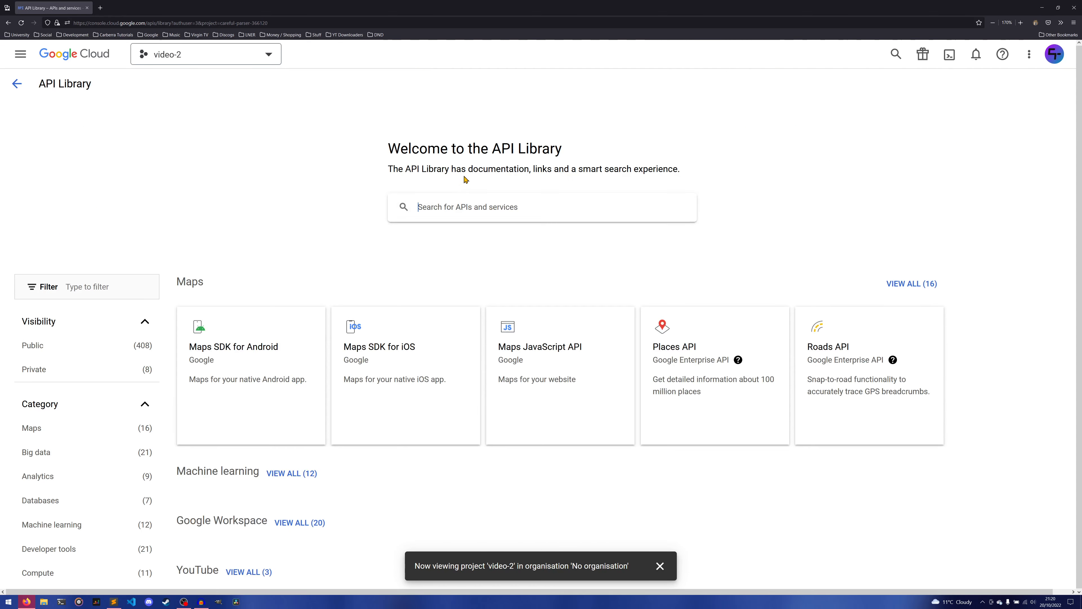
text(analyt)
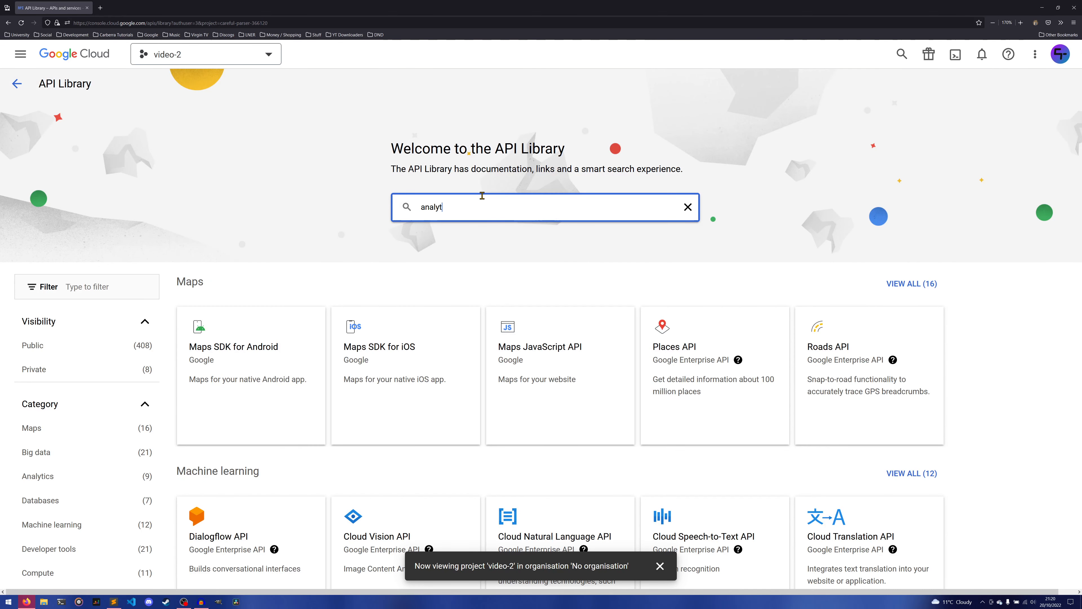
text(ics)
key(ctrl+a)
key(BackSpace)
Search the API Library for "youtube" and enable the YouTube Analytics API for the video-2 project.
text(youtube)
key(Return)
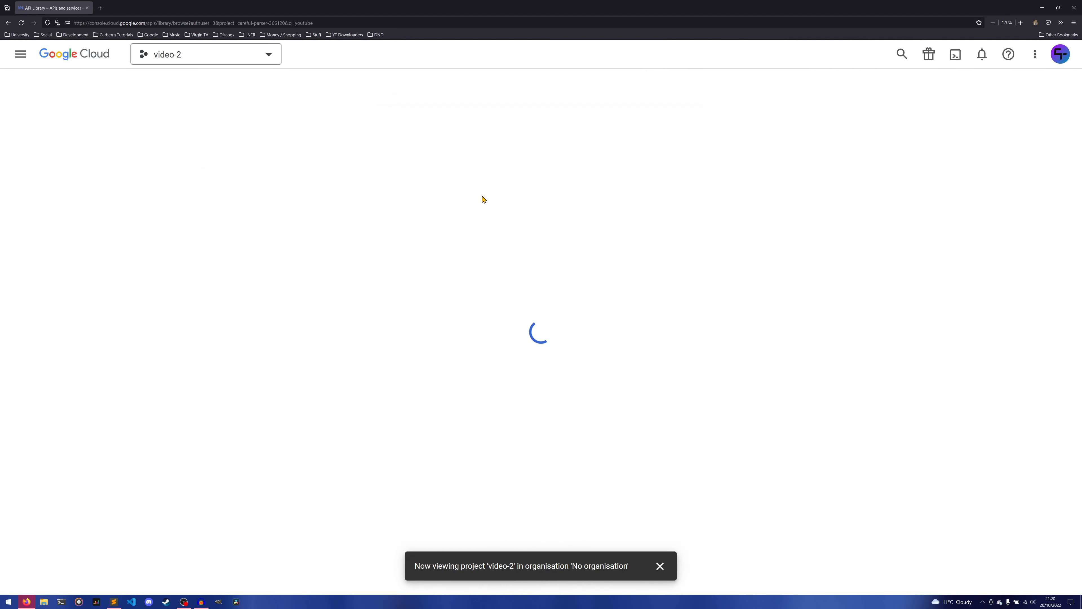
click(331, 321)
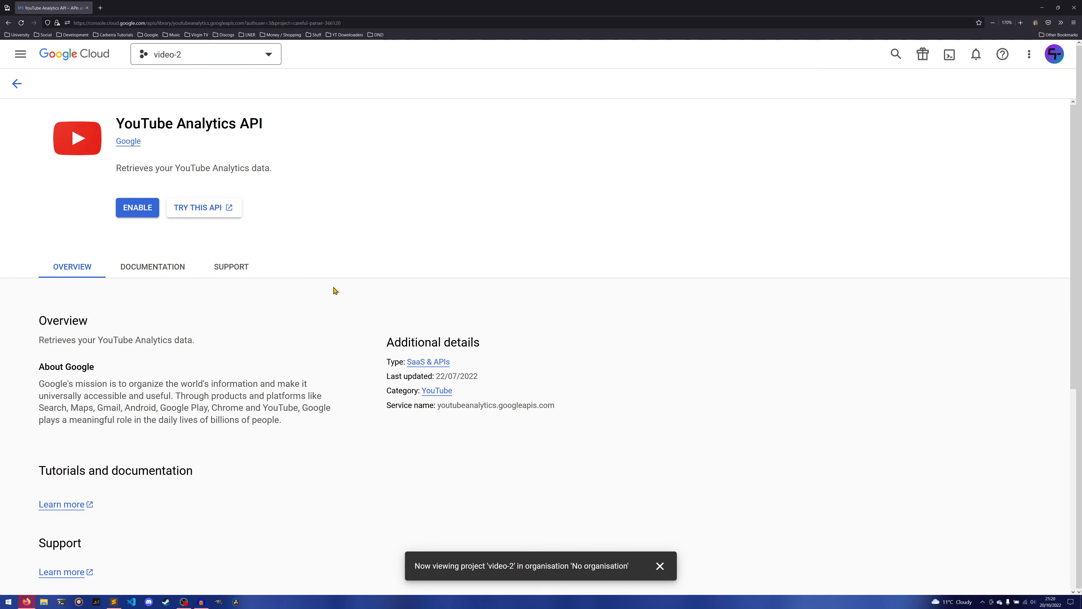
click(160, 208)
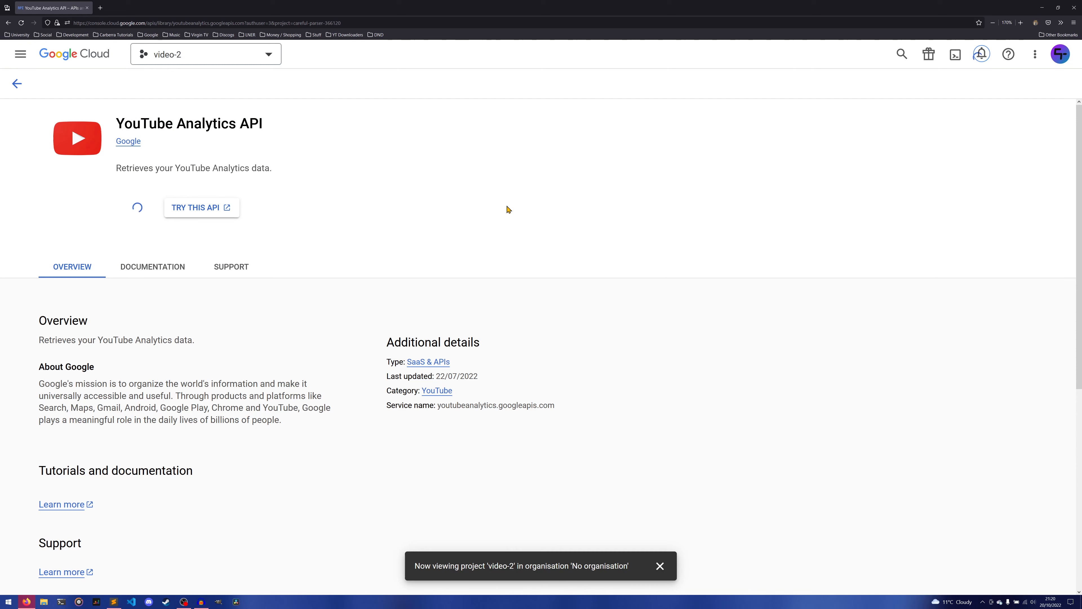
Start creating credentials for the YouTube Analytics API with User data access and continue to the OAuth consent screen details.
click(1022, 85)
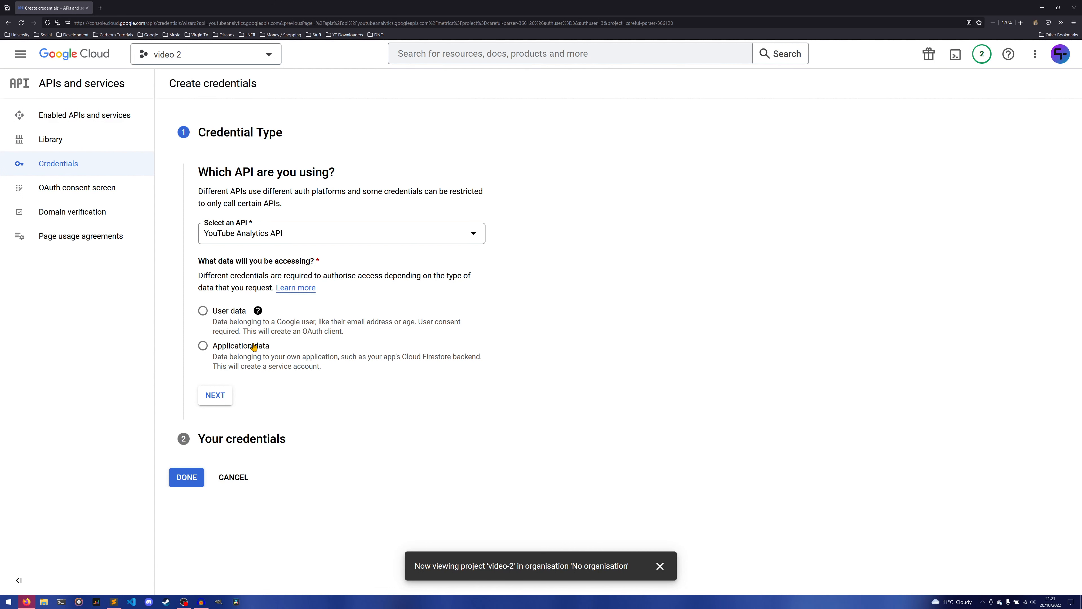
click(232, 317)
click(217, 396)
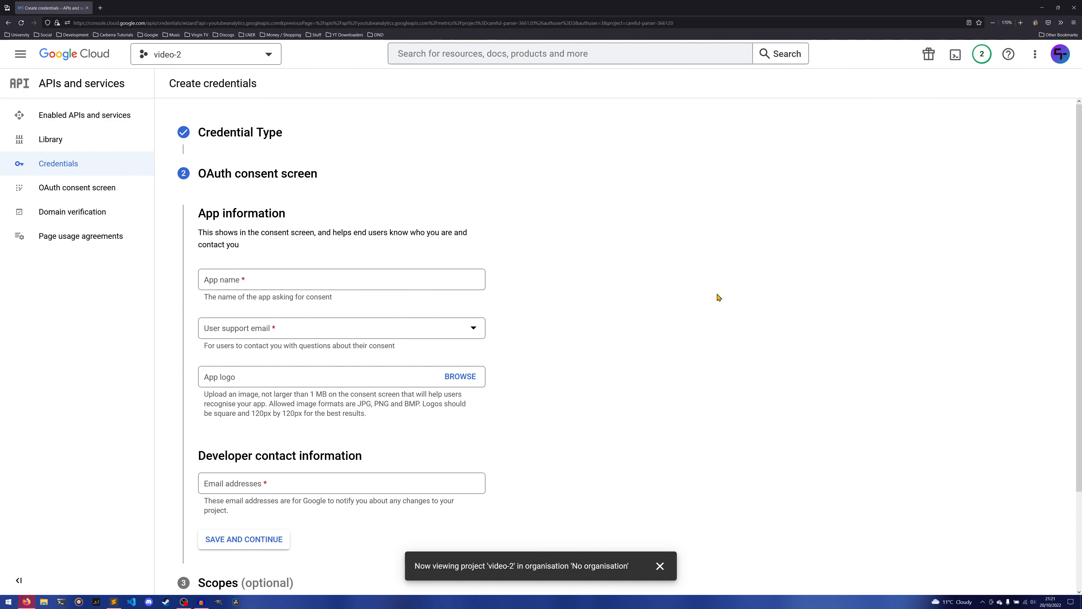
Name the app "Video Example" on the OAuth consent screen, choose the user support email and dismiss the notification.
scroll(719, 297, down, 1)
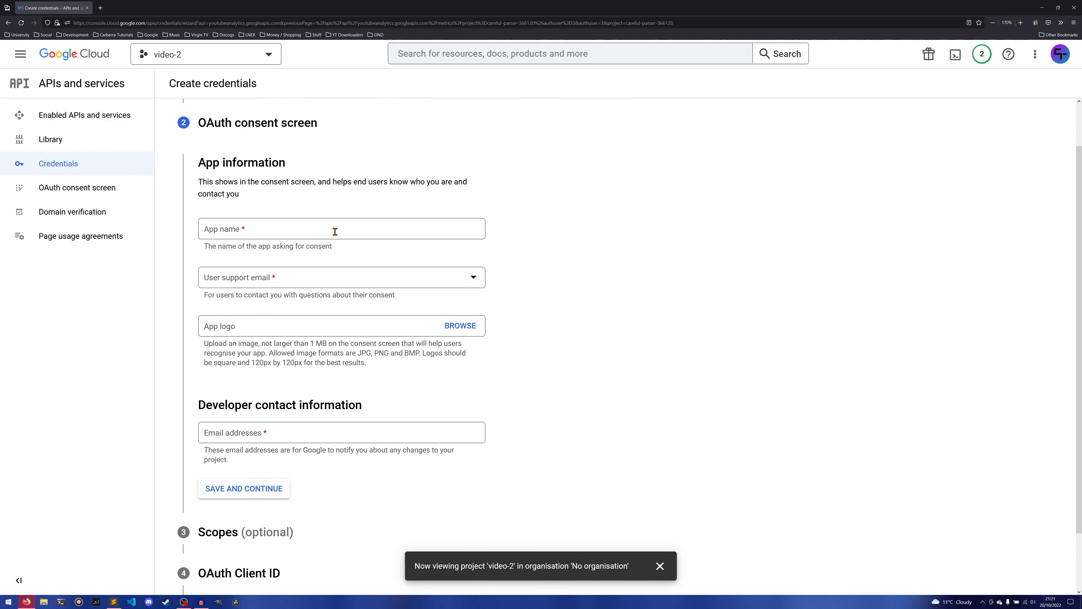
click(323, 230)
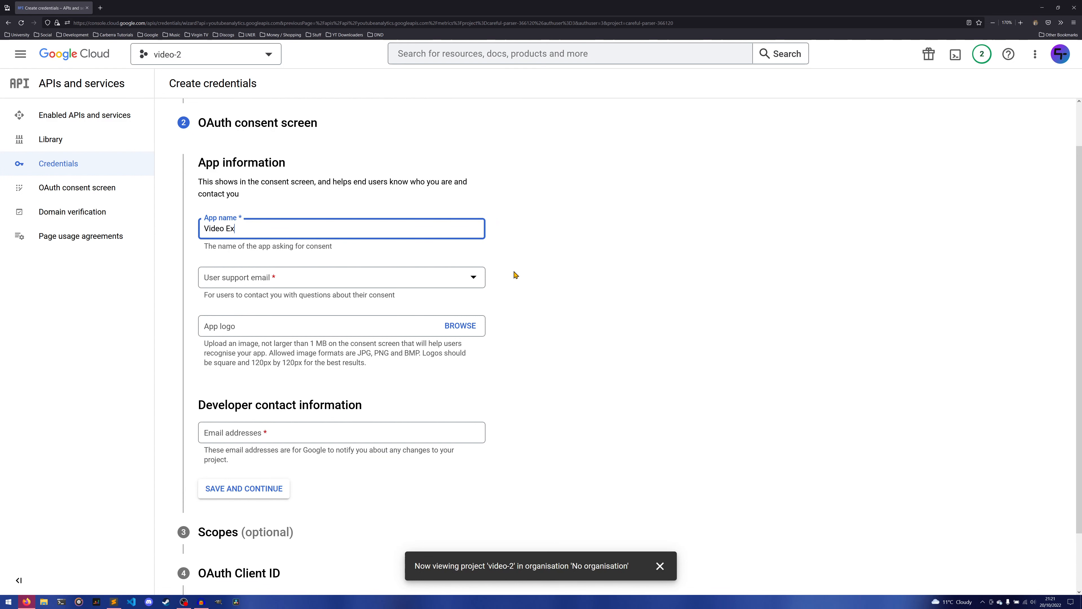
key(Tab)
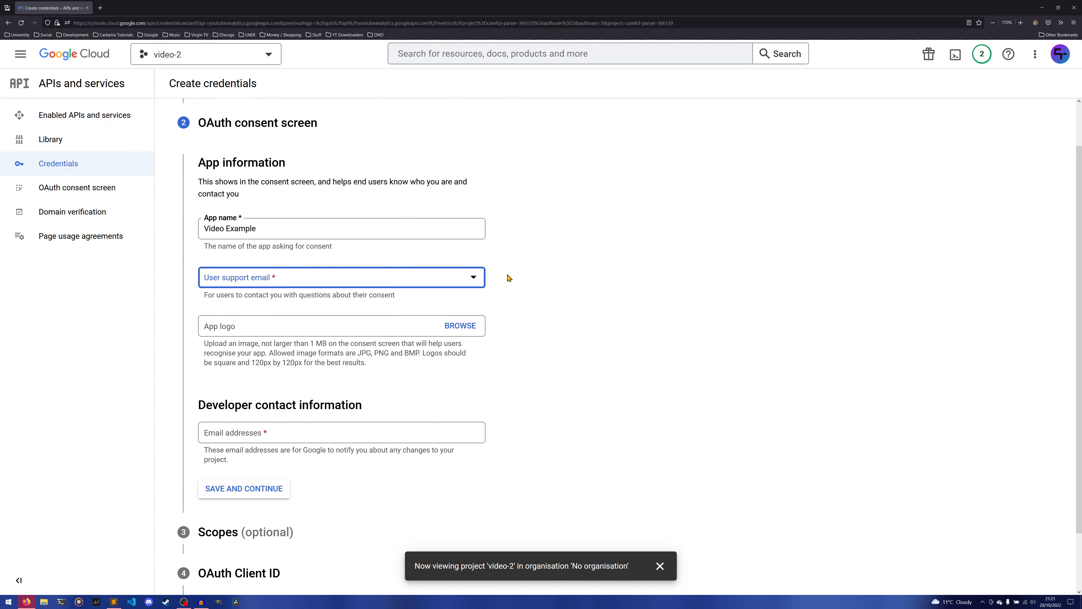
click(422, 286)
click(303, 286)
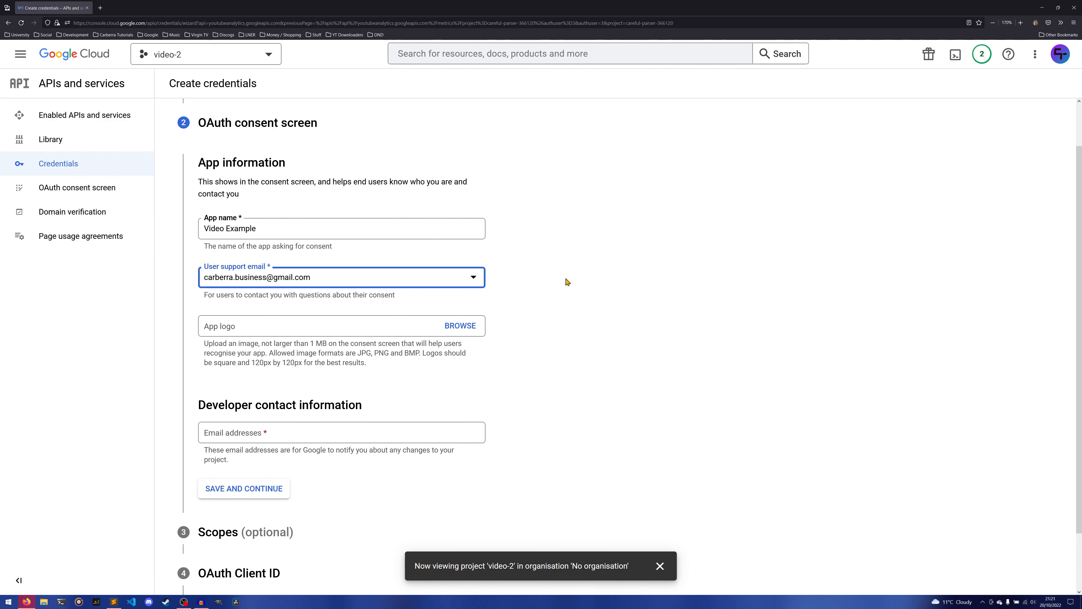
click(579, 275)
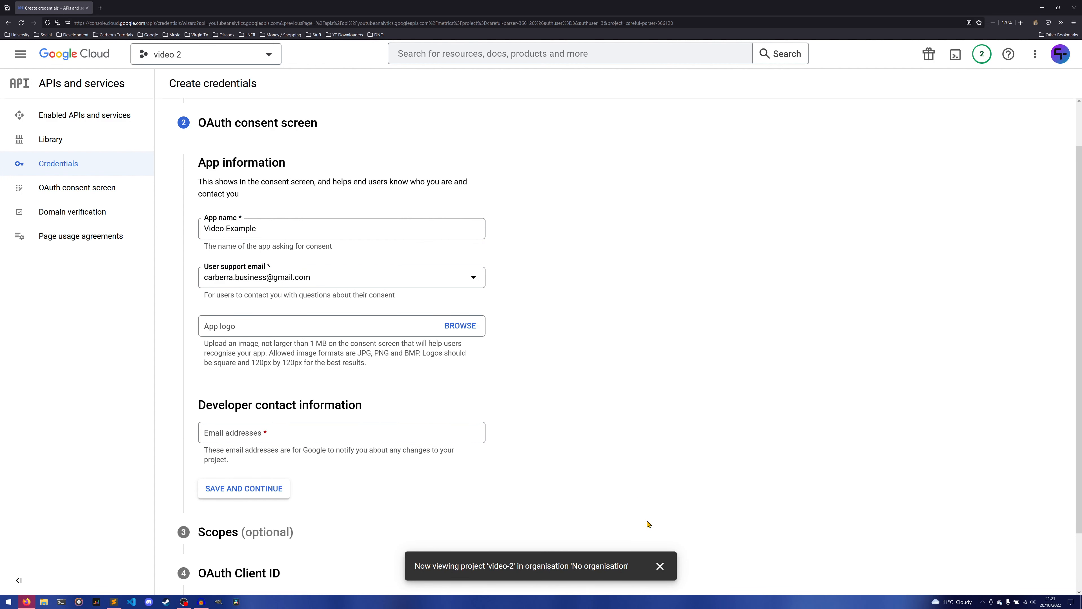
click(659, 565)
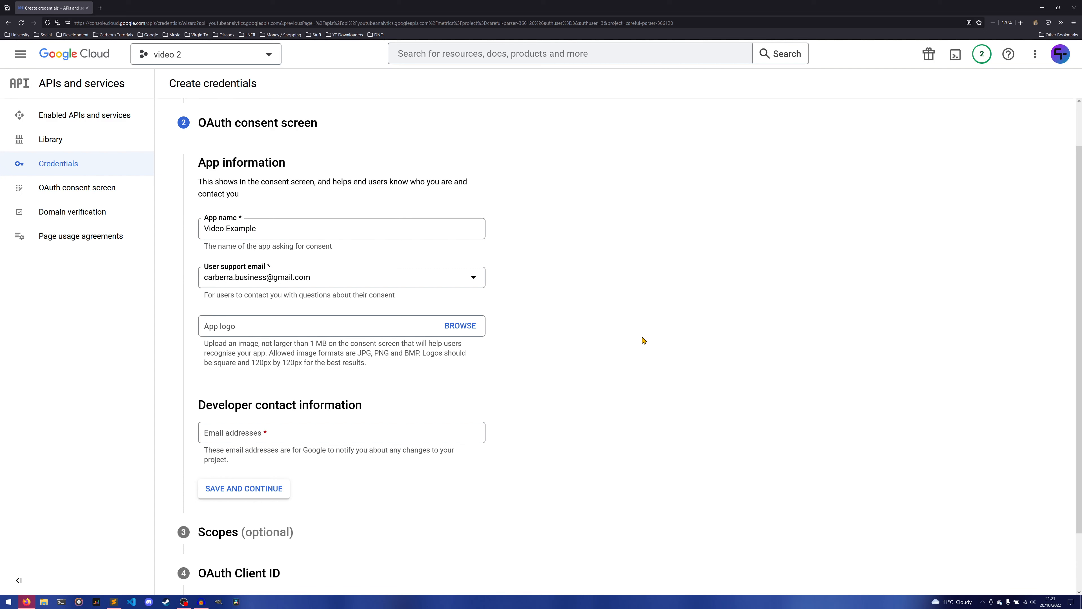
Enter the developer contact email address and save the OAuth consent screen details.
scroll(439, 344, down, 2)
click(320, 367)
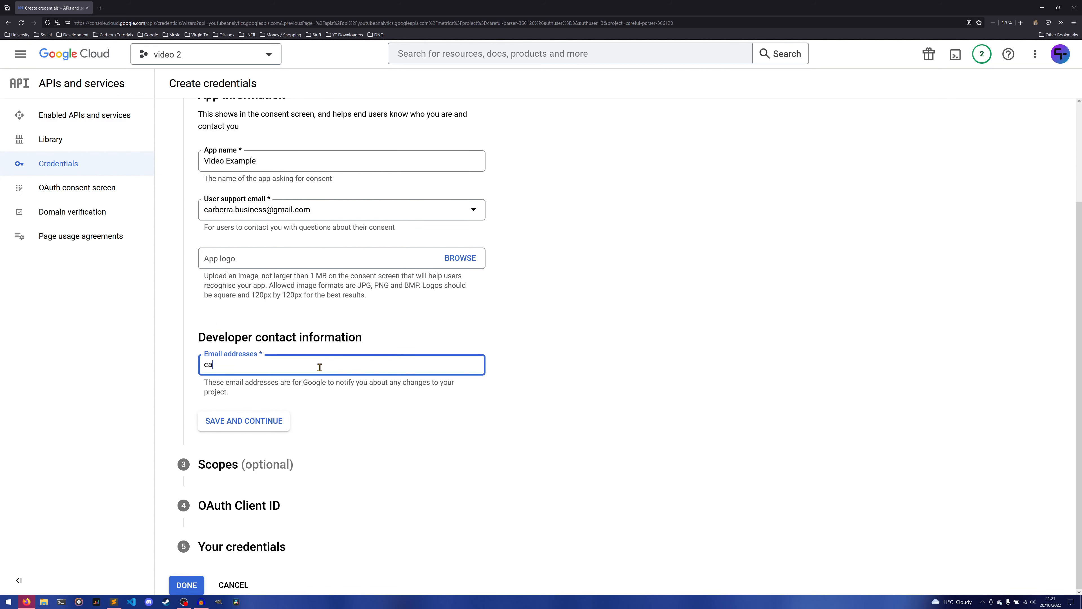
scroll(551, 359, up, 1)
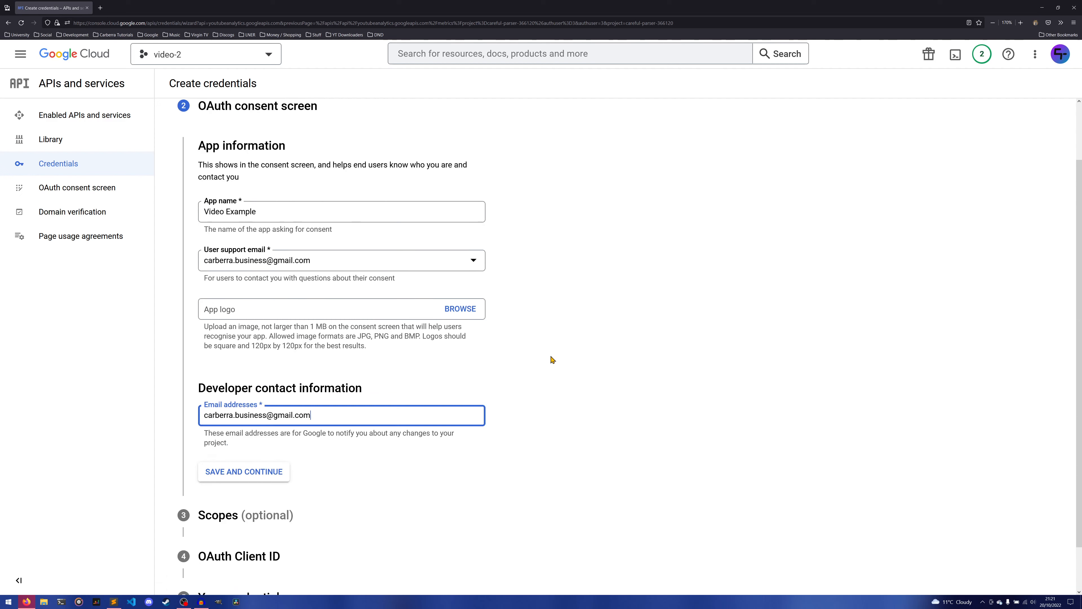
click(268, 473)
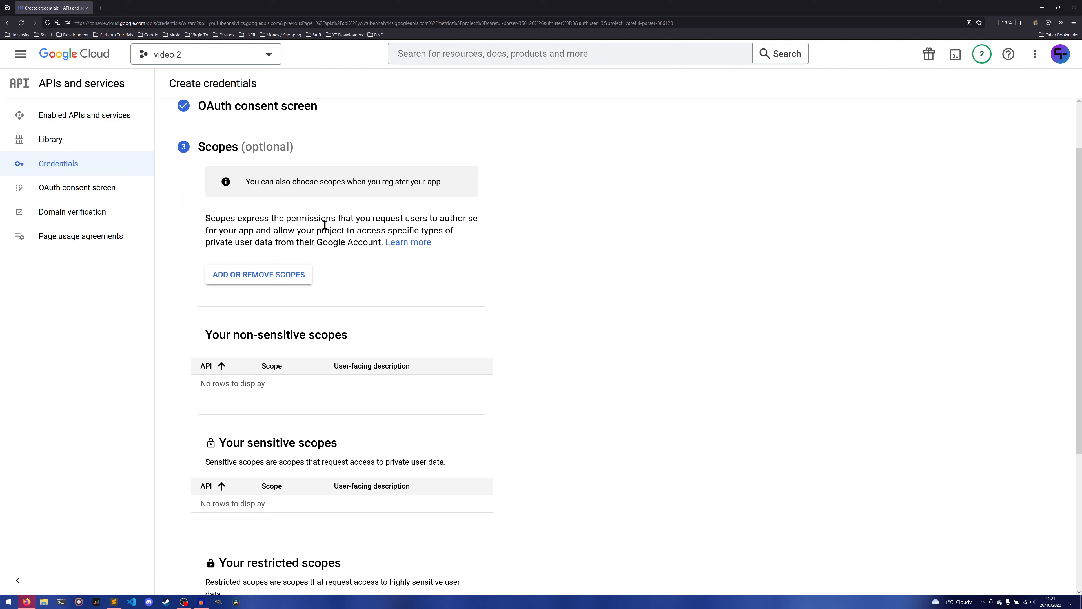
Add the YouTube Analytics API scopes .../auth/yt-analytics.readonly and .../auth/yt-analytics-monetary.readonly, listing 100 rows per page to find them.
click(258, 276)
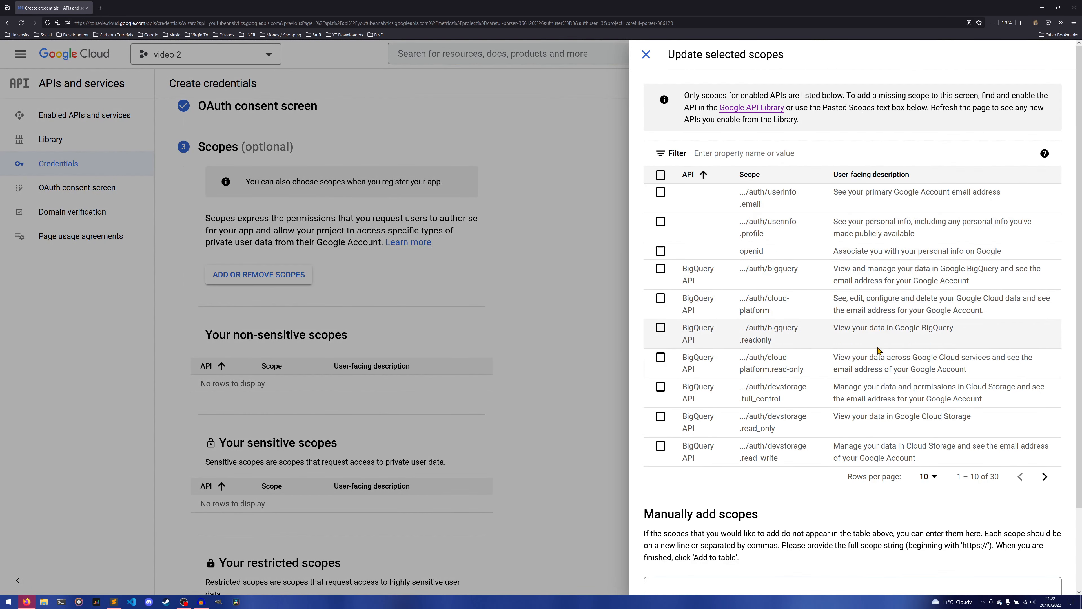
click(930, 476)
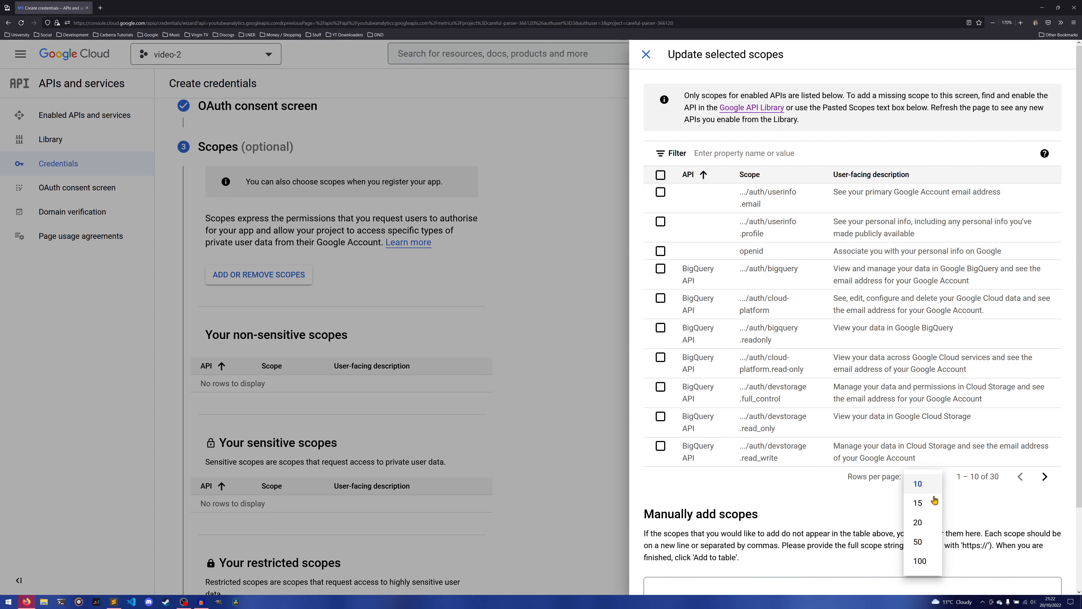
click(920, 562)
scroll(783, 376, down, 10)
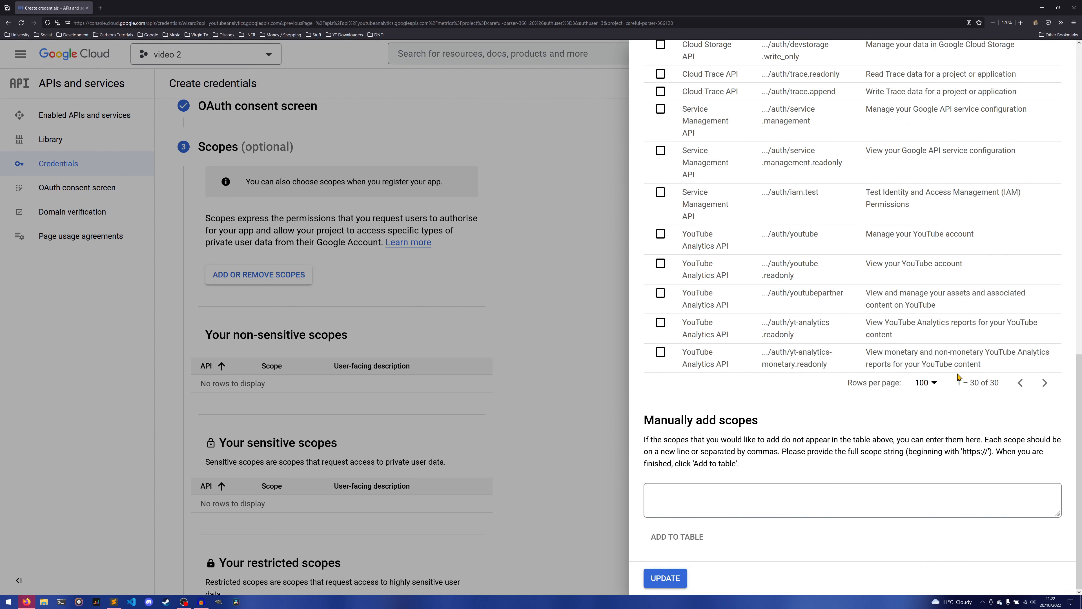
click(660, 324)
click(661, 353)
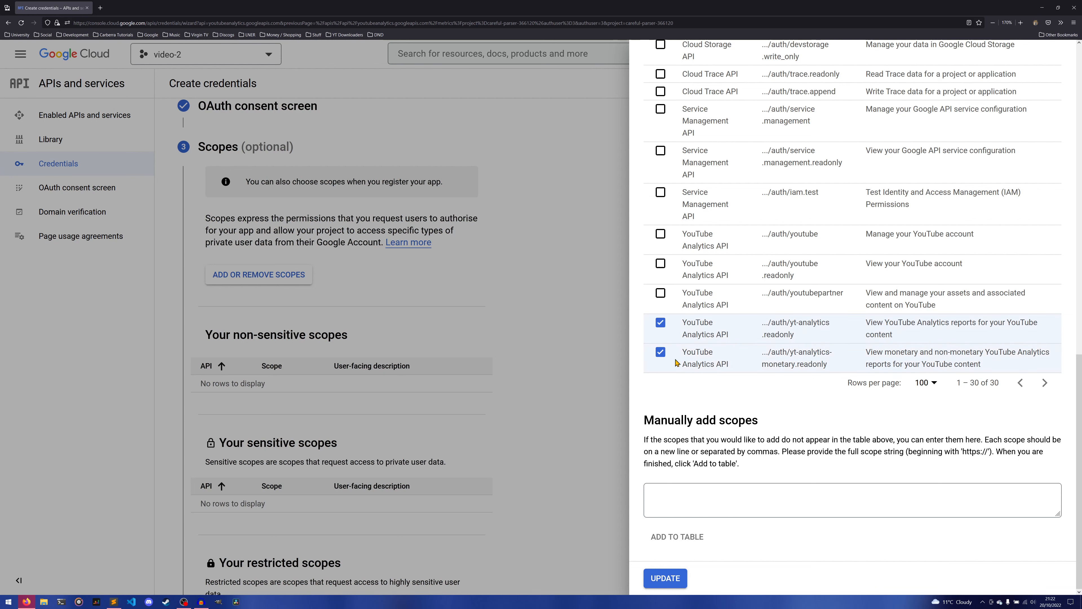
click(671, 580)
Review how the added YouTube Analytics scopes are classified as non-sensitive or sensitive, including their user-facing descriptions.
scroll(583, 379, down, 3)
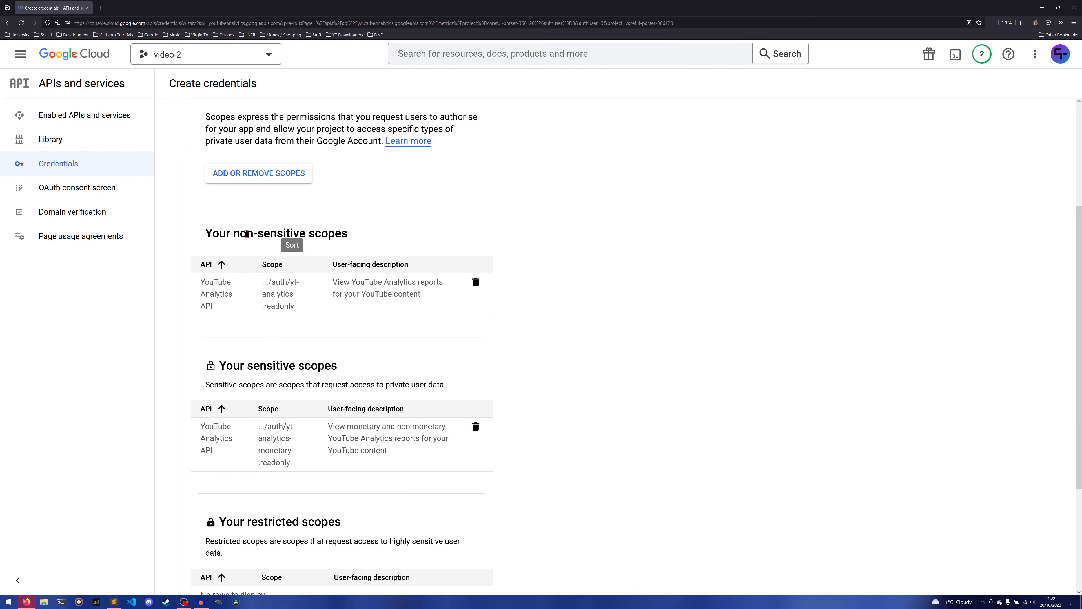
drag(241, 232, 280, 230)
click(305, 235)
drag(339, 286, 411, 290)
click(417, 297)
drag(251, 365, 310, 366)
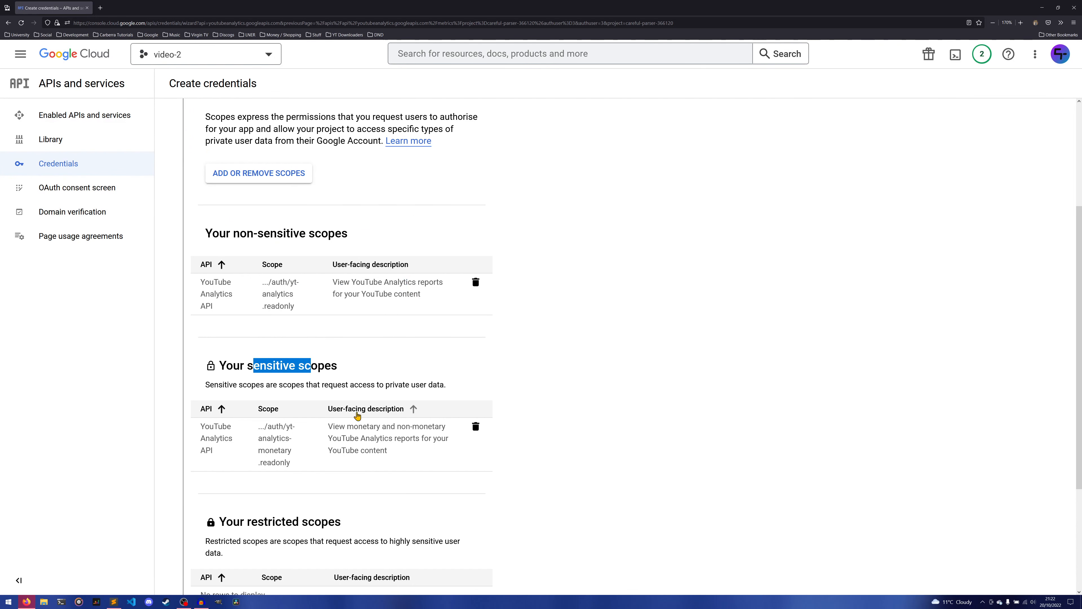
click(350, 434)
drag(340, 427, 404, 442)
click(404, 441)
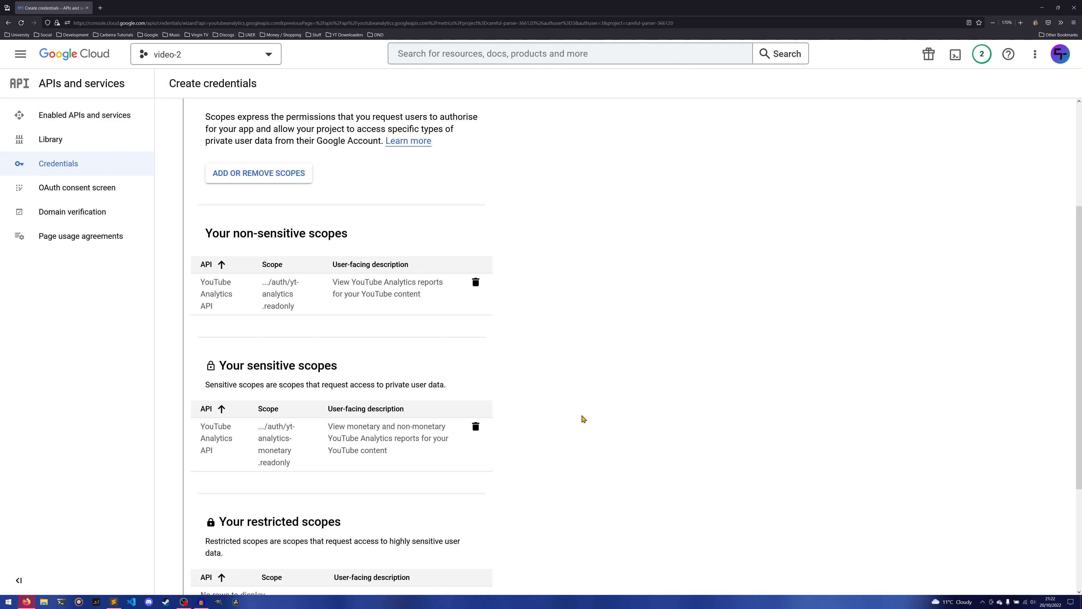
Save the scopes and create an OAuth client ID of type Desktop app named "Video Test".
scroll(622, 413, down, 5)
click(249, 466)
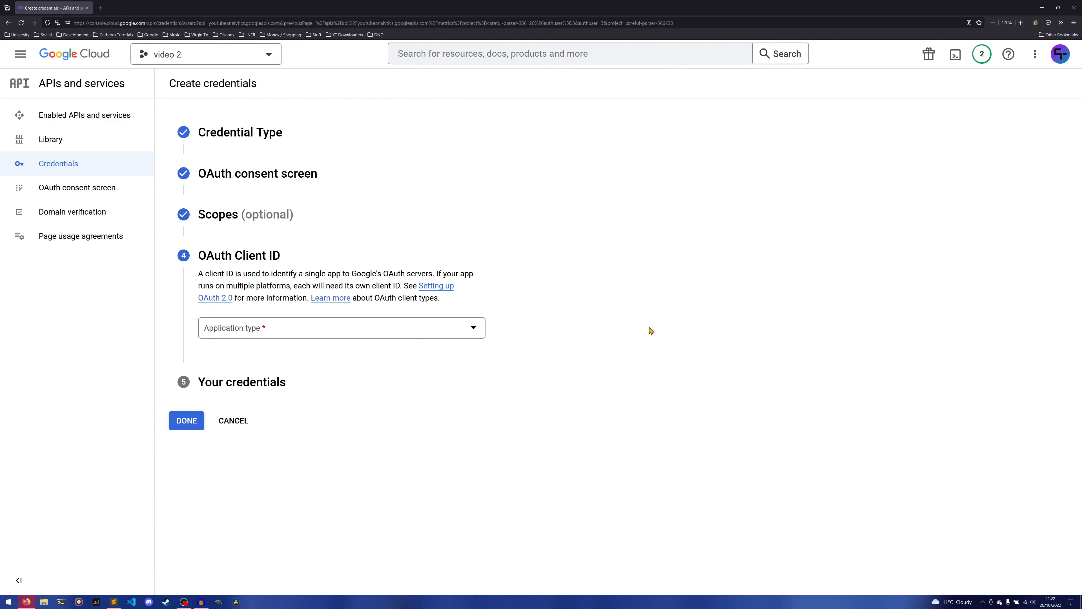
click(472, 333)
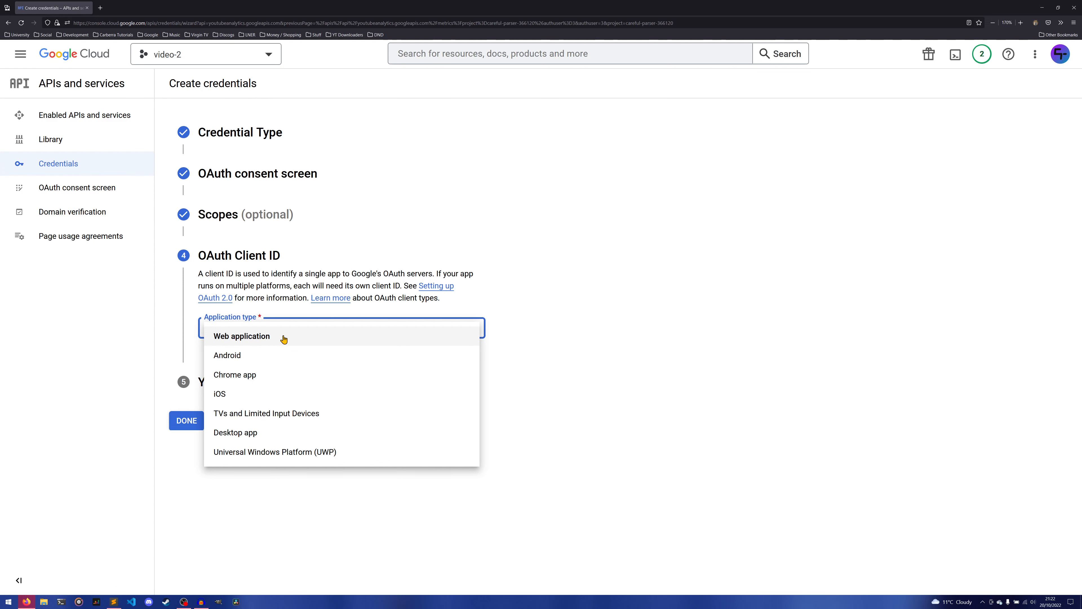
click(262, 434)
click(434, 365)
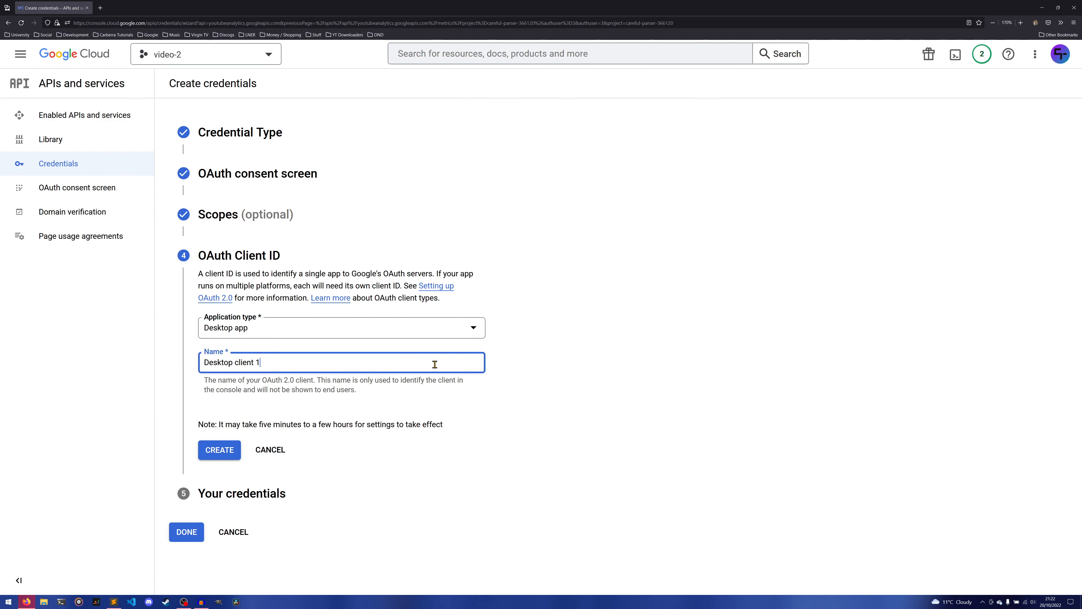
key(ctrl+a)
key(BackSpace)
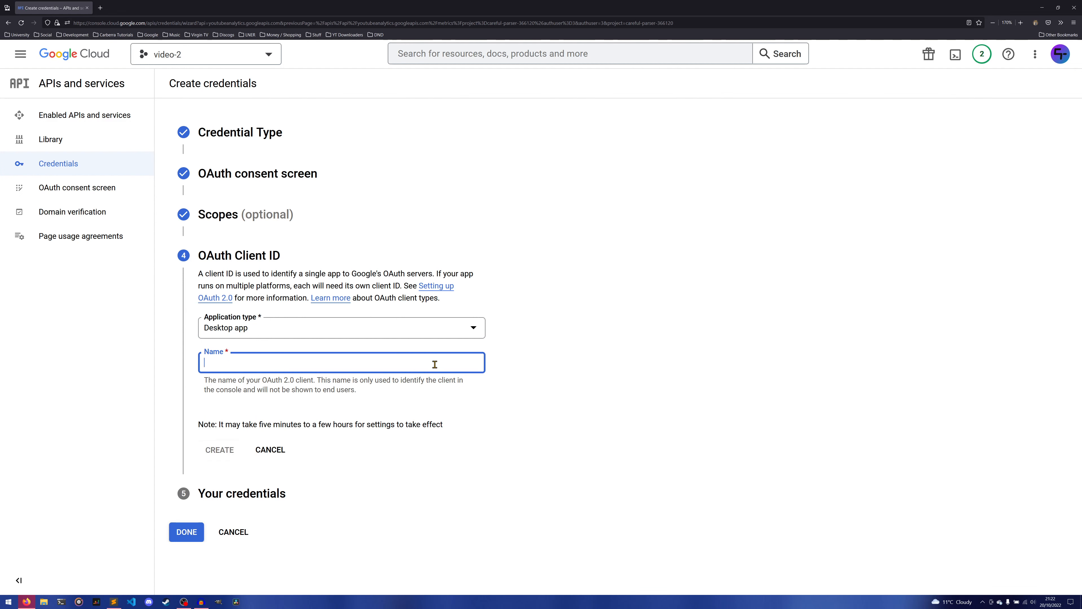
text(Video Test)
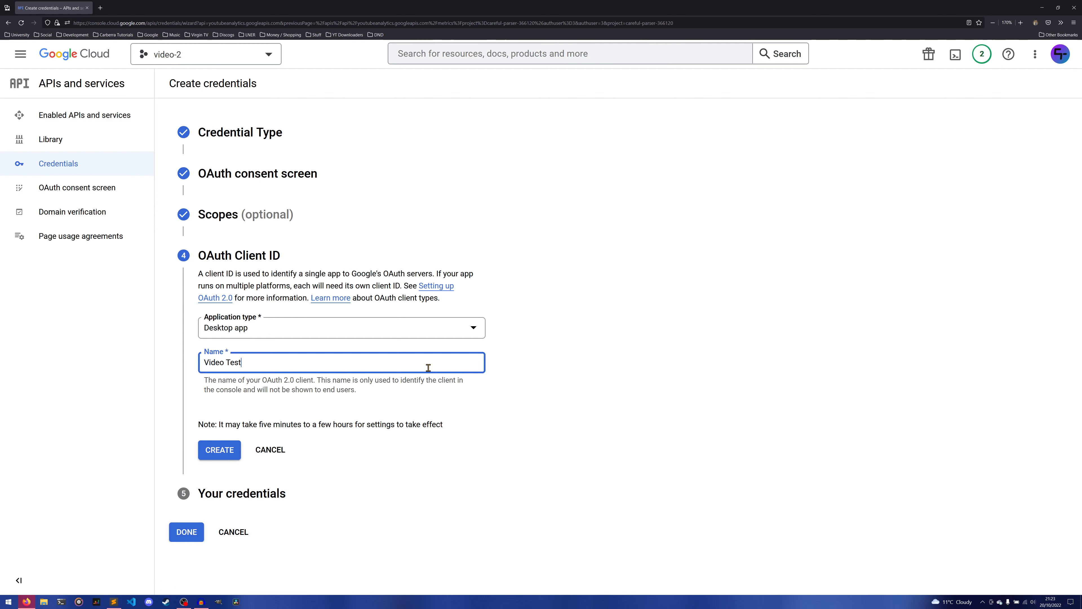
click(210, 454)
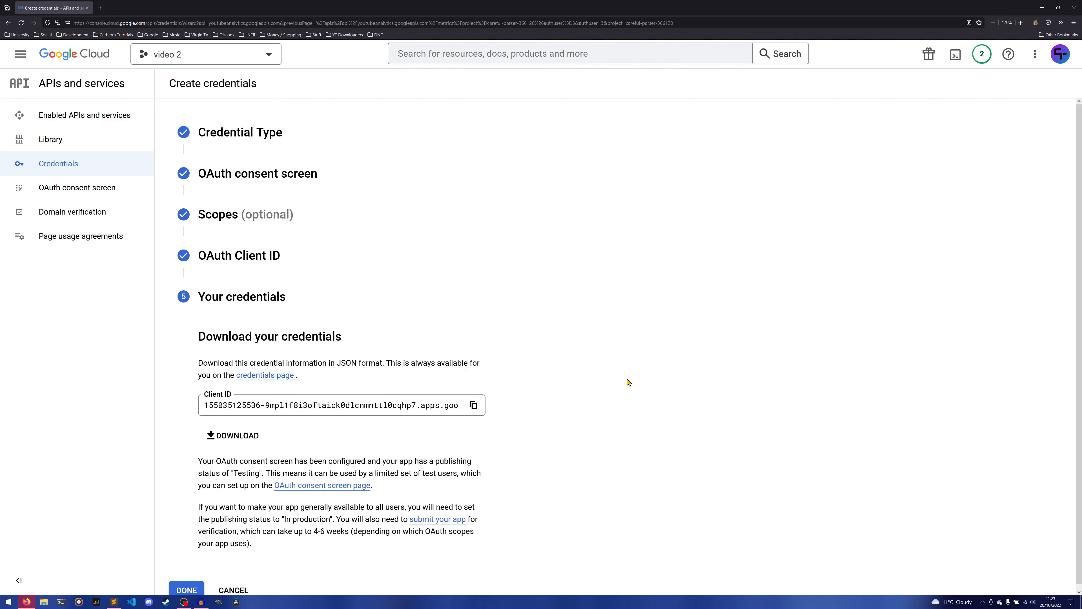
Download the new OAuth client credentials as JSON to the Downloads folder and finish the credentials setup.
scroll(628, 383, down, 1)
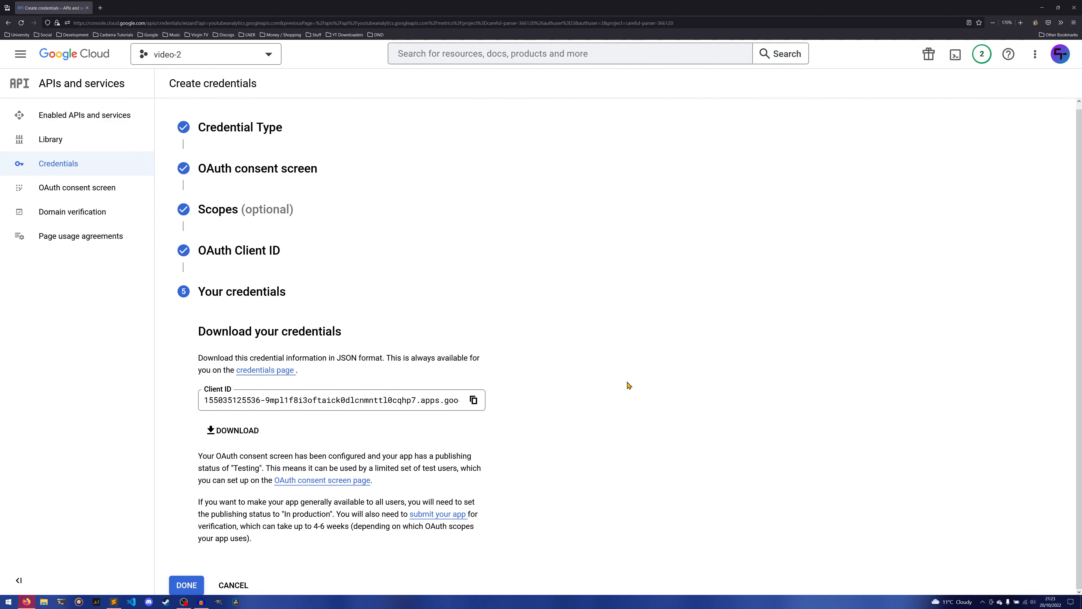
click(232, 431)
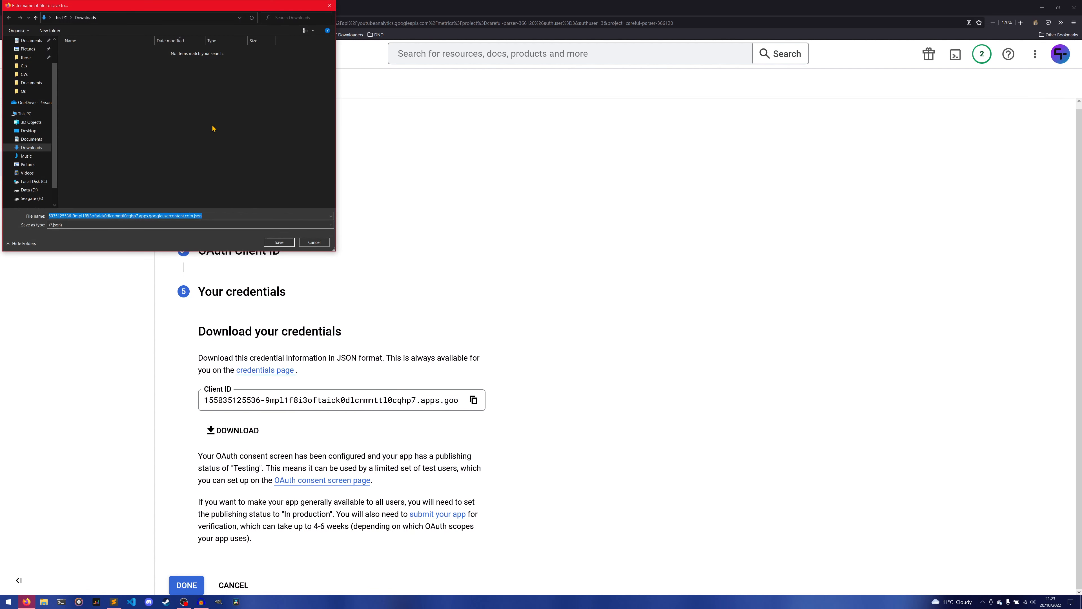
click(279, 242)
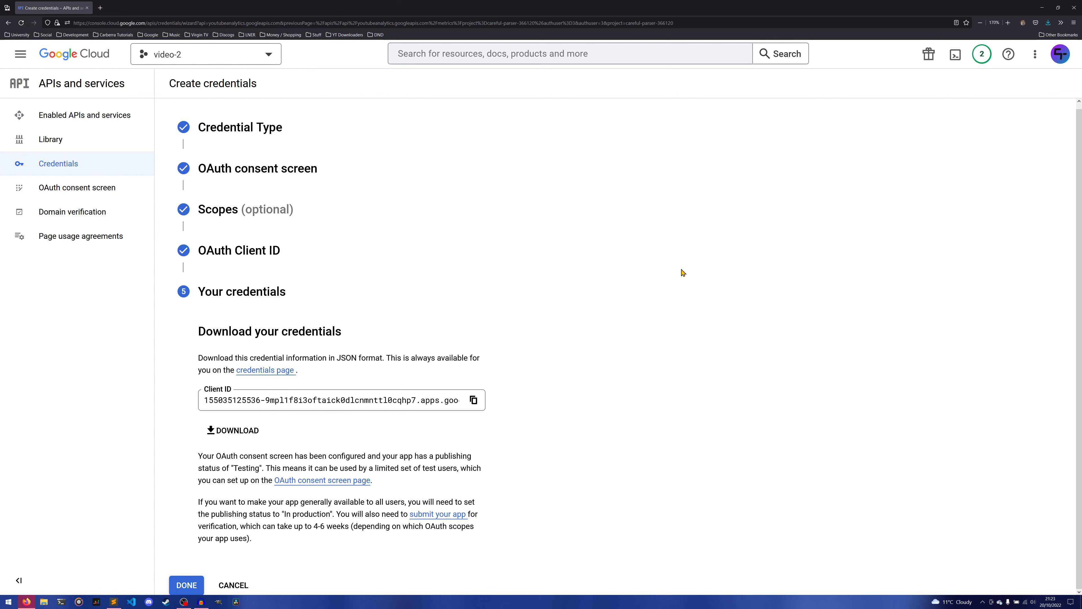
click(195, 585)
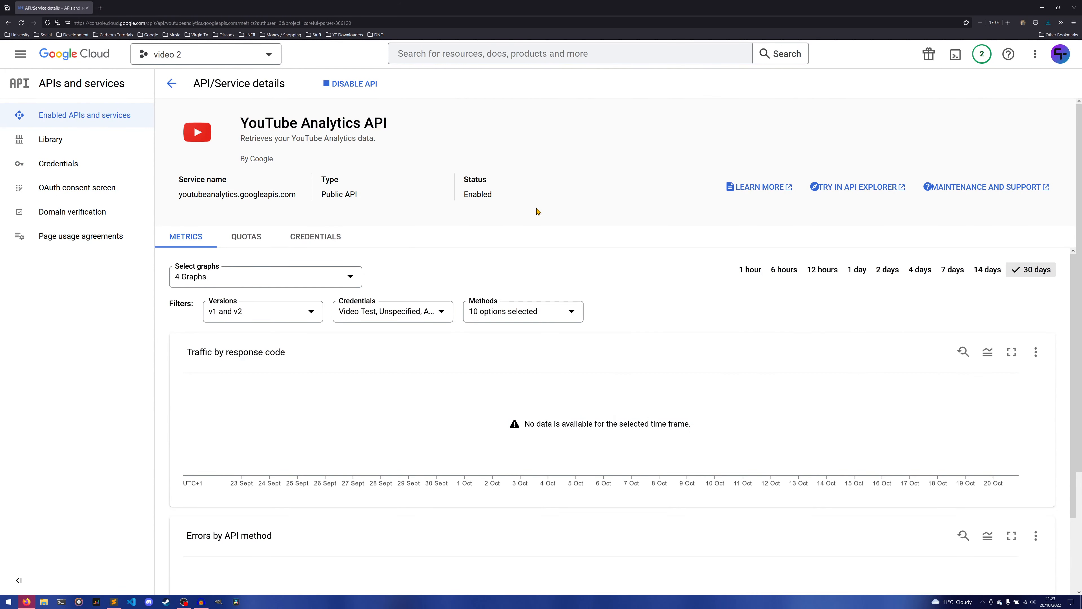
View the Video Test client's ID, secret and JSON download option from the Credentials page, and close the details.
click(94, 165)
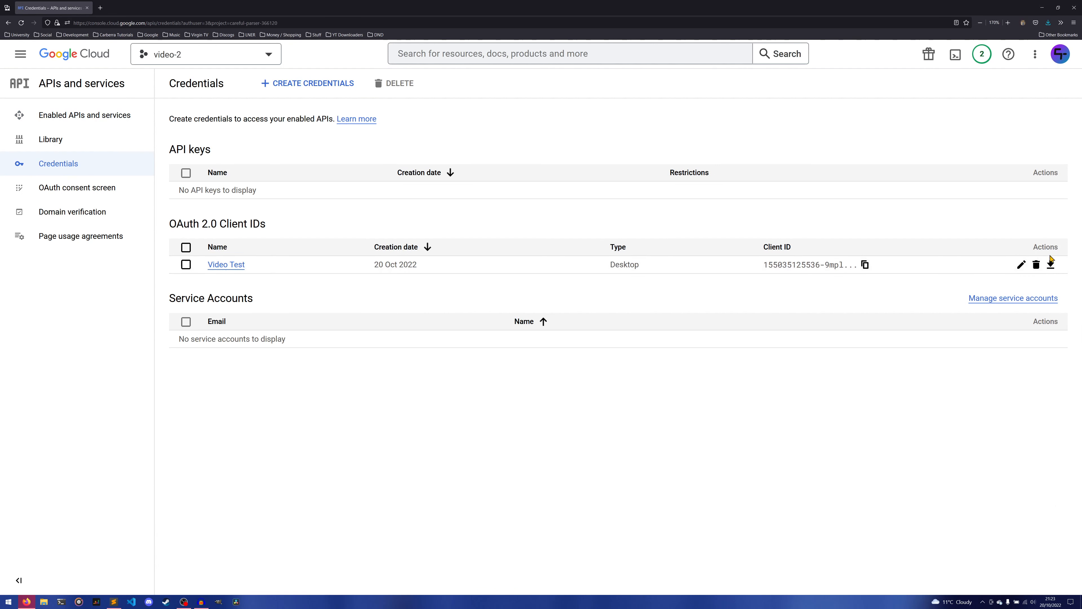
click(1053, 264)
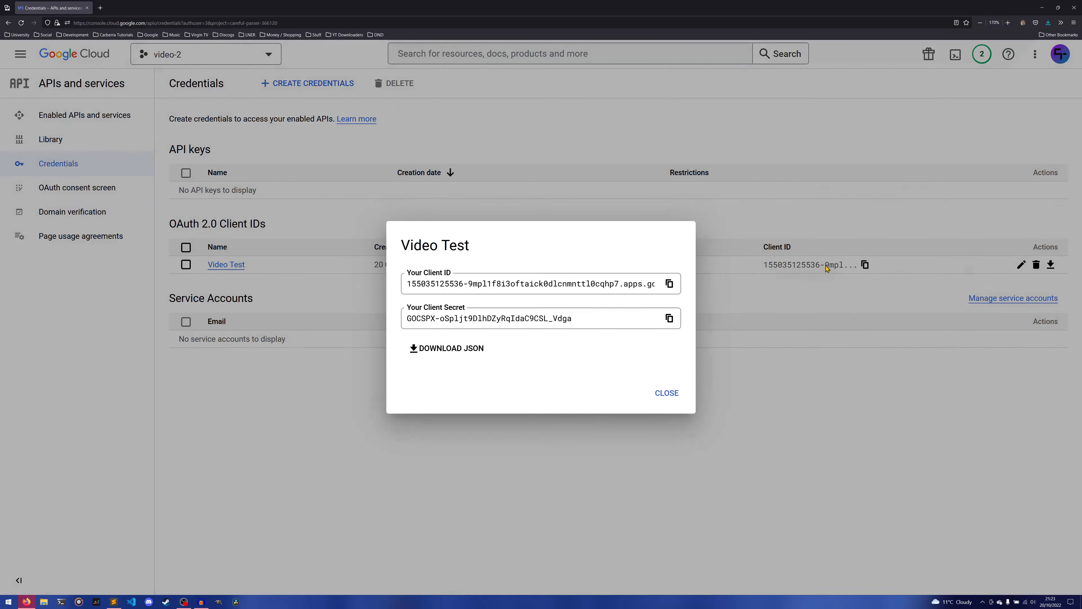
click(901, 401)
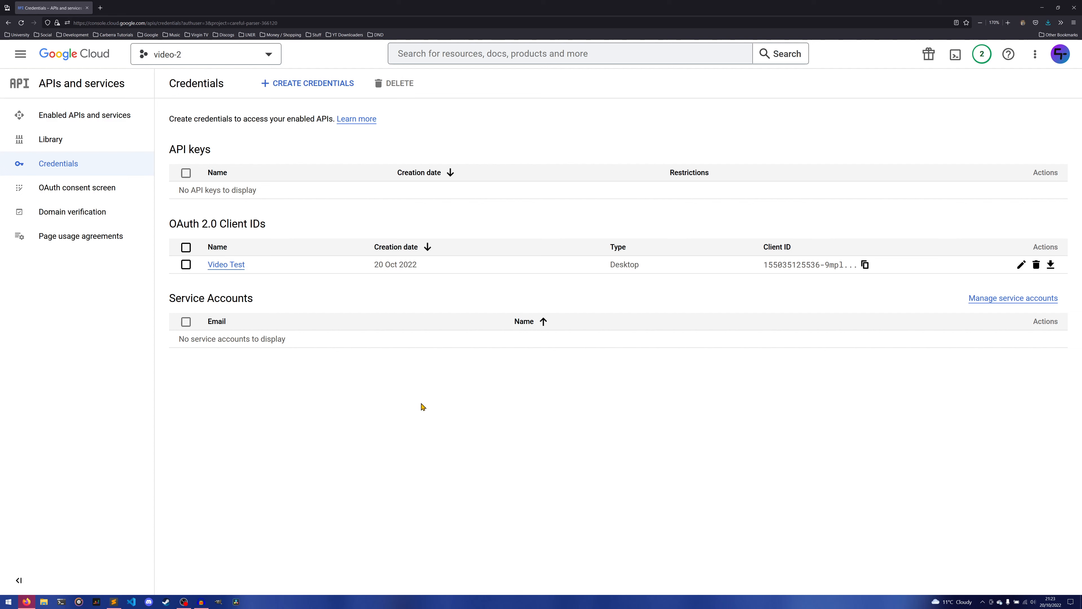
Open the downloaded client secret JSON file in Sublime Text and reformat its contents as indented, multi-line JSON.
click(1048, 23)
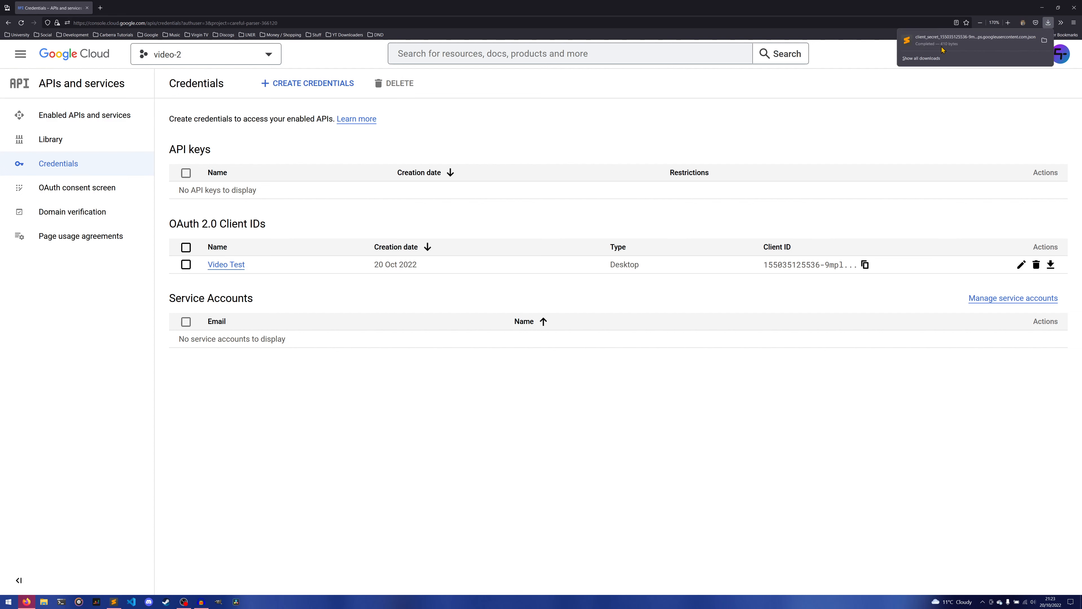
click(974, 39)
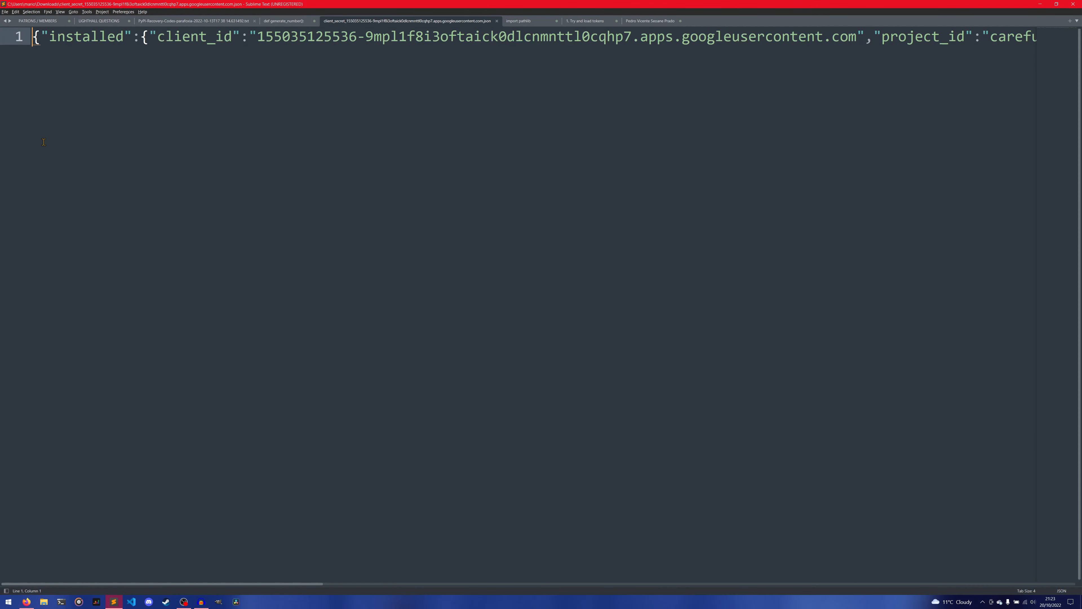
click(38, 35)
key(Return)
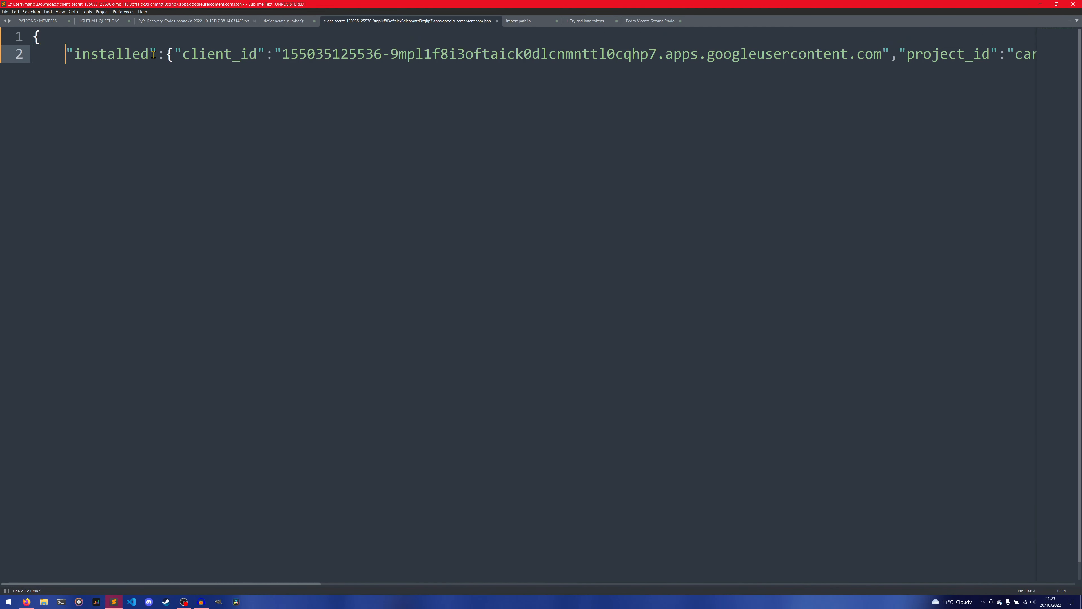
key(ctrl+alt+j)
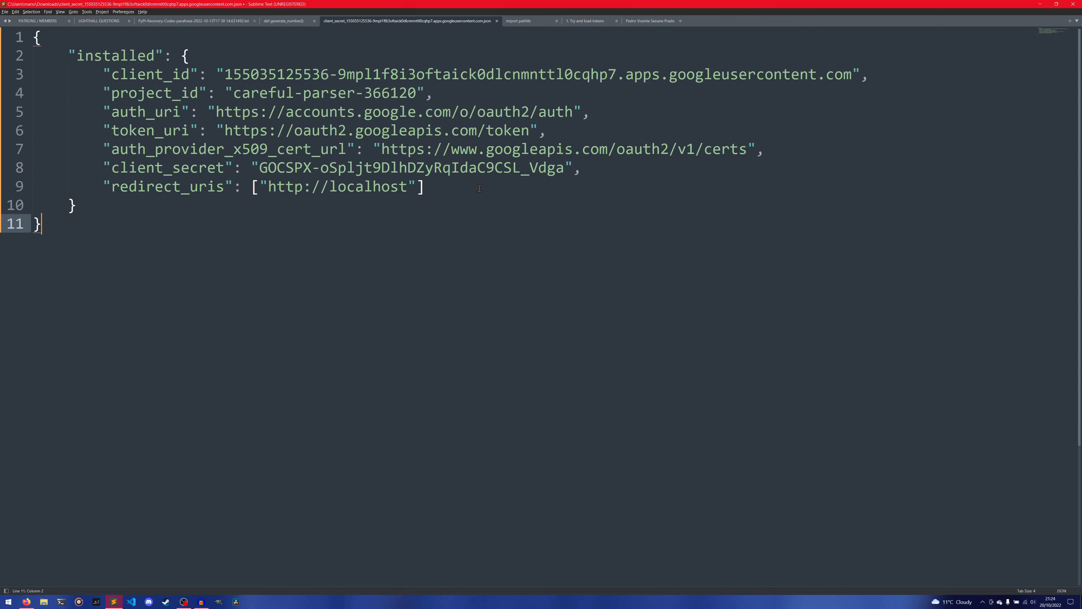
key(ctrl+equal)
key(ctrl+equal)
key(ctrl+equal)
key(ctrl+minus)
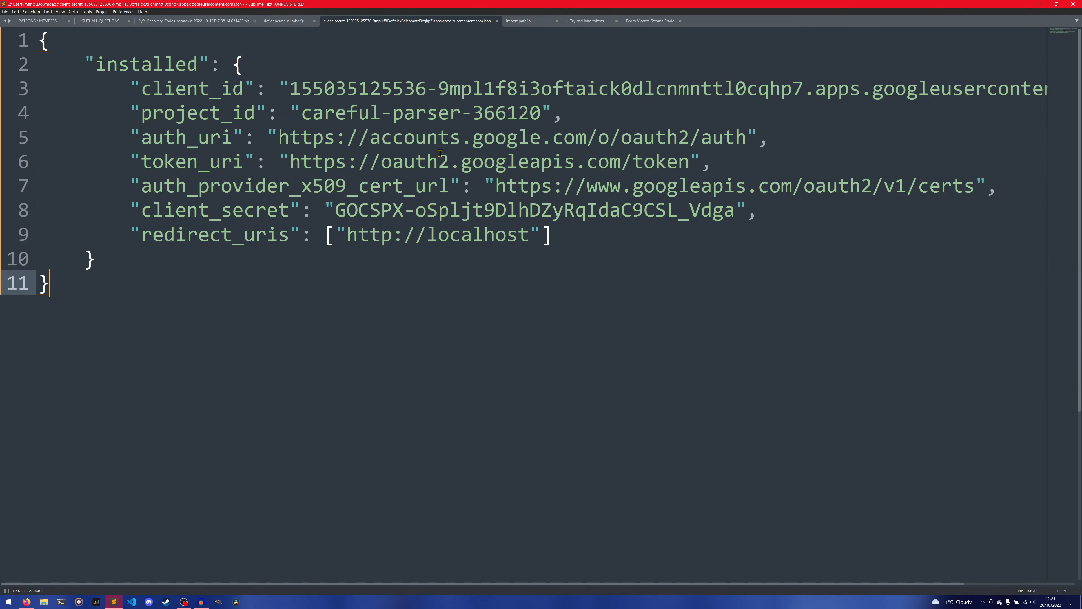
key(ctrl+minus)
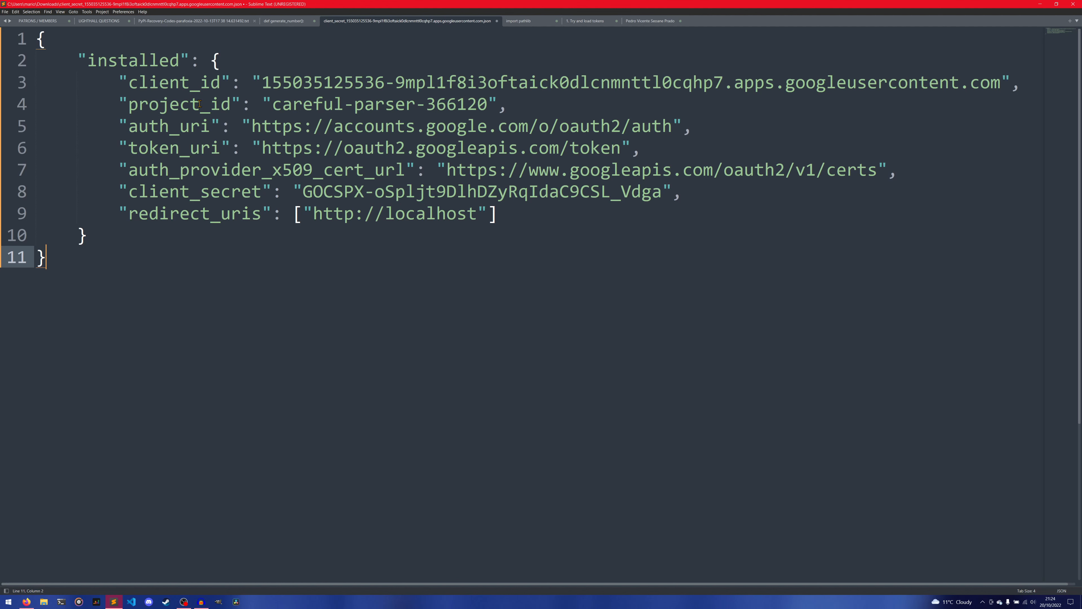
Examine the project ID, auth URI, token URI and auth provider certificate URL values in the client secret JSON.
drag(273, 107, 488, 105)
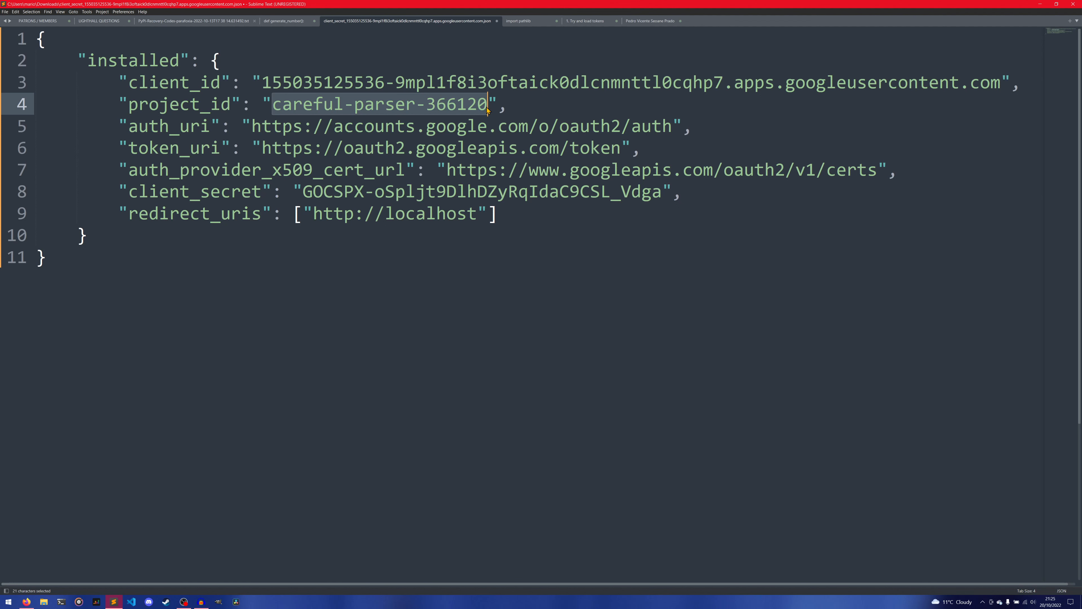
click(515, 106)
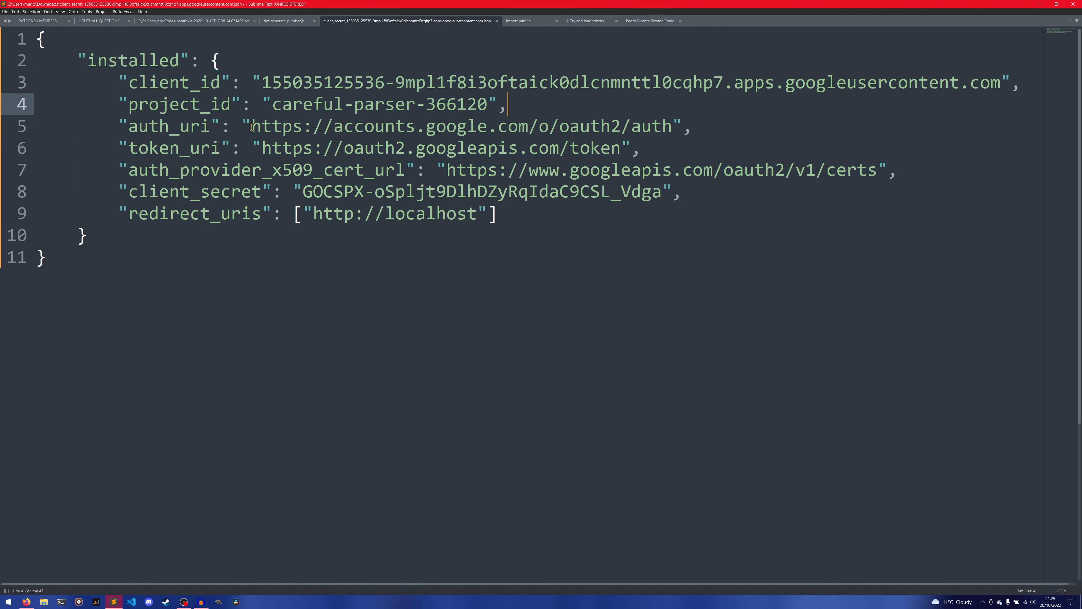
drag(251, 120, 673, 123)
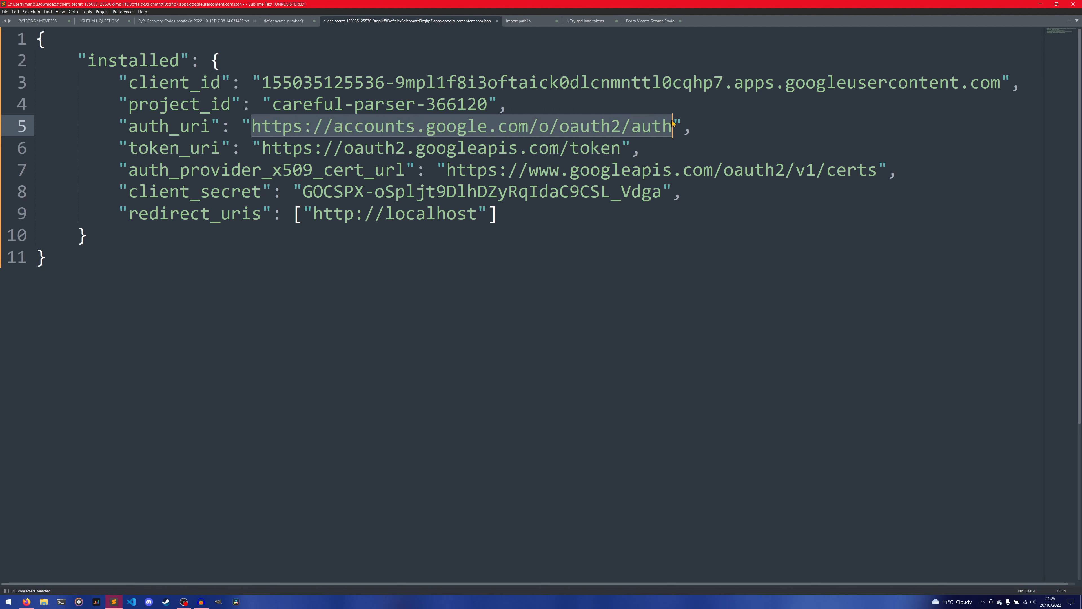
click(712, 132)
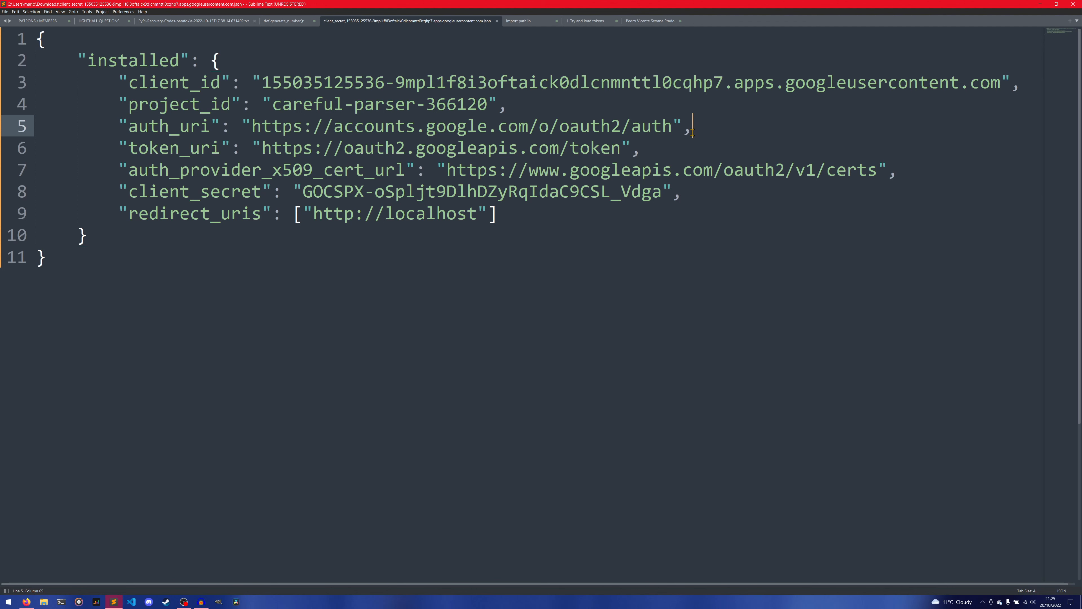
drag(672, 128, 251, 125)
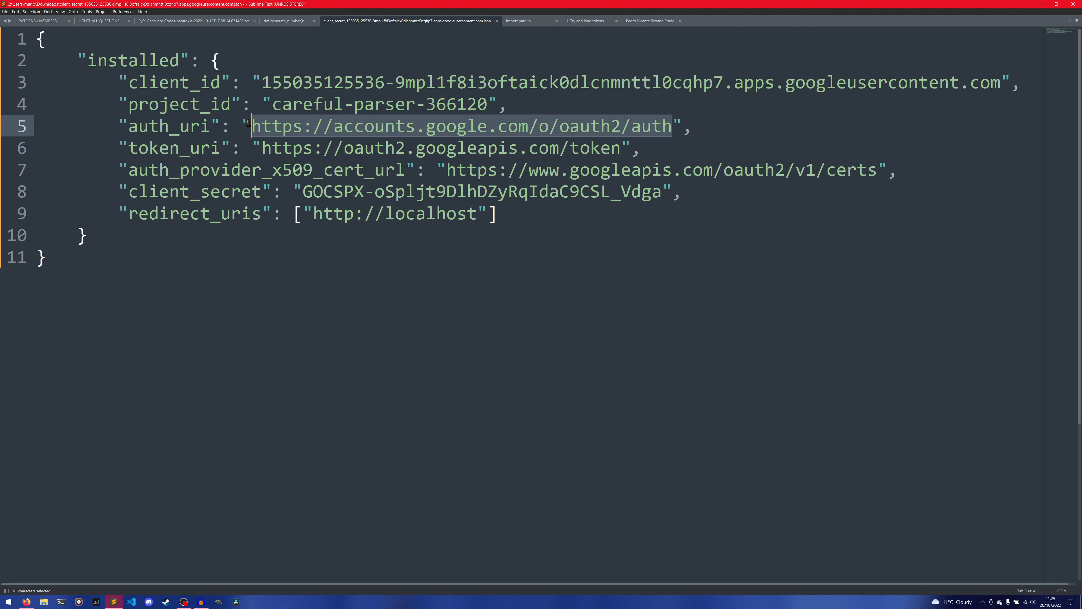
click(303, 127)
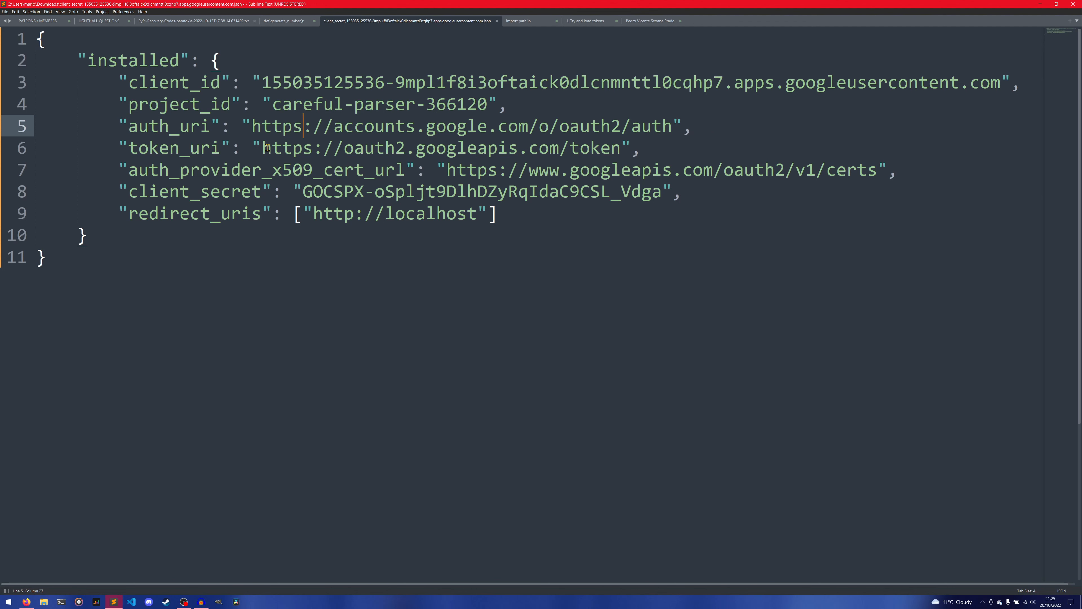
drag(261, 148, 625, 148)
click(625, 148)
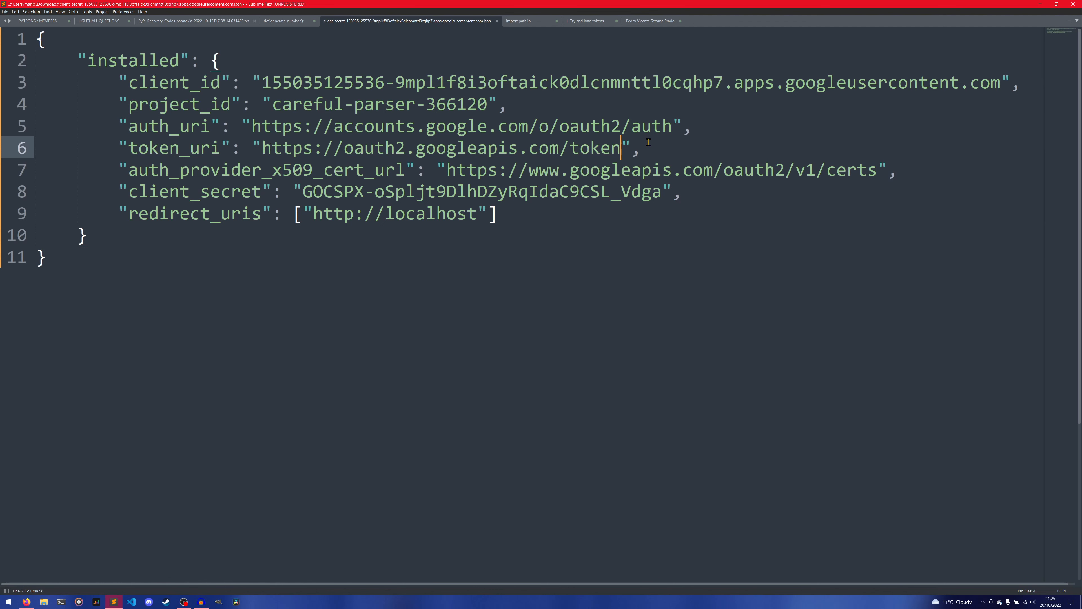
click(658, 145)
drag(478, 169, 777, 170)
click(805, 170)
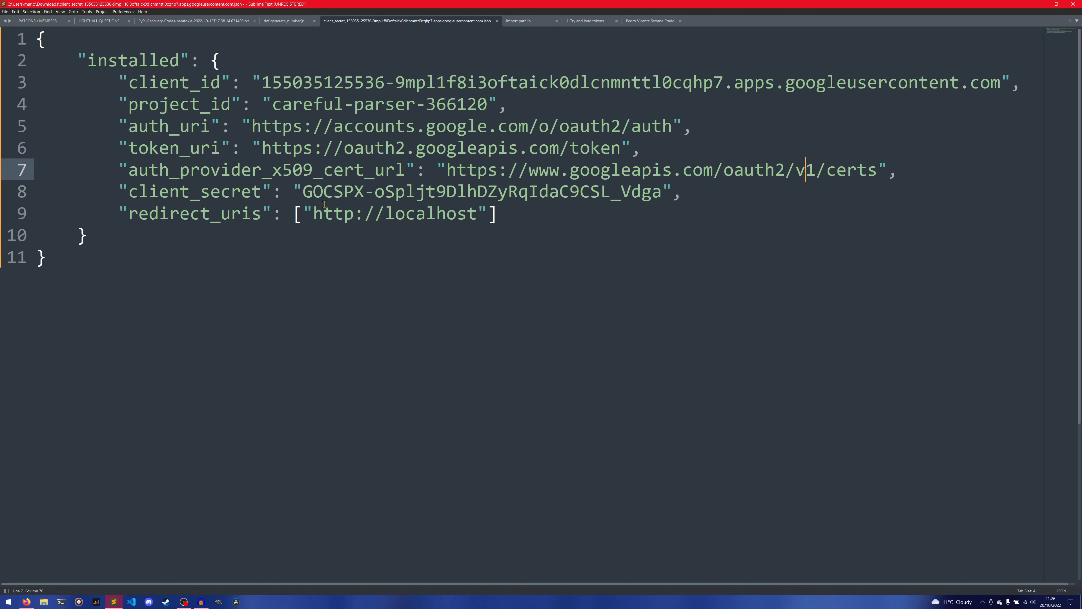
Examine the client secret, the redirect URIs entry and the enclosing "installed" key in the JSON.
double_click(656, 193)
click(664, 195)
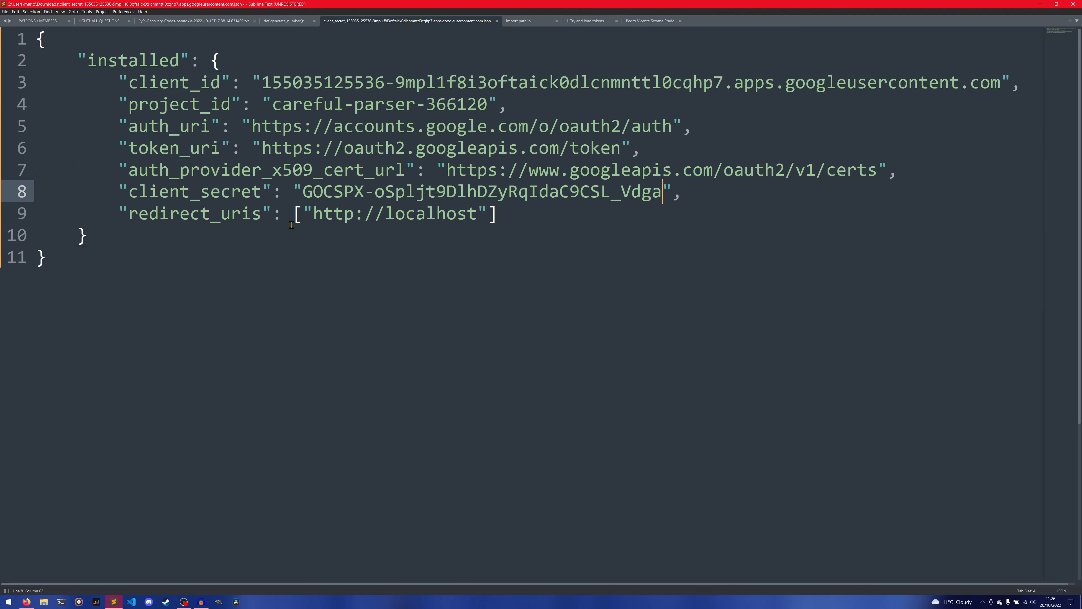
drag(317, 212, 480, 211)
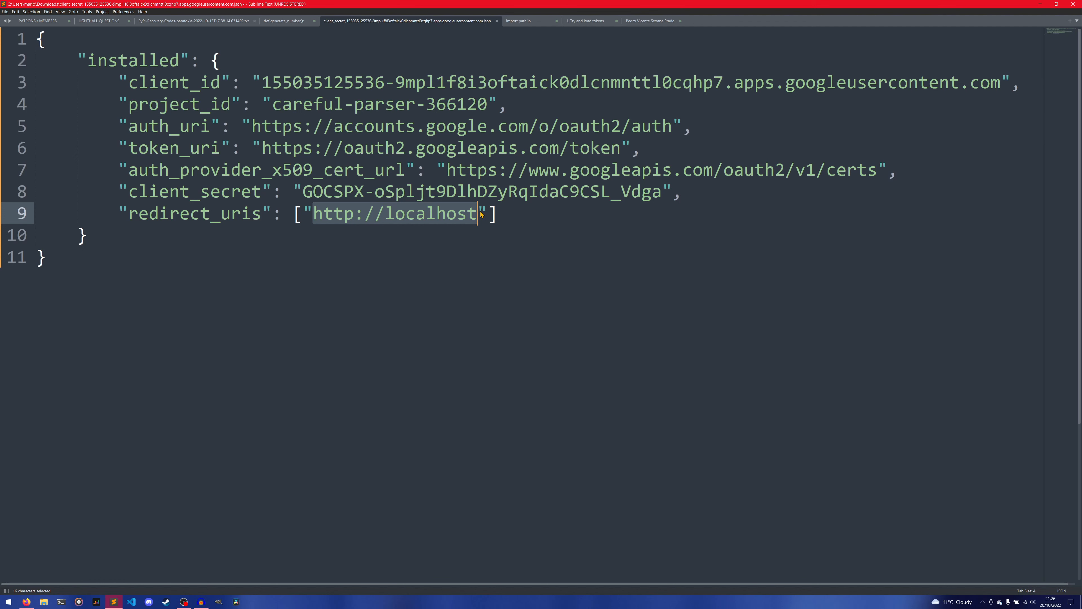
click(505, 204)
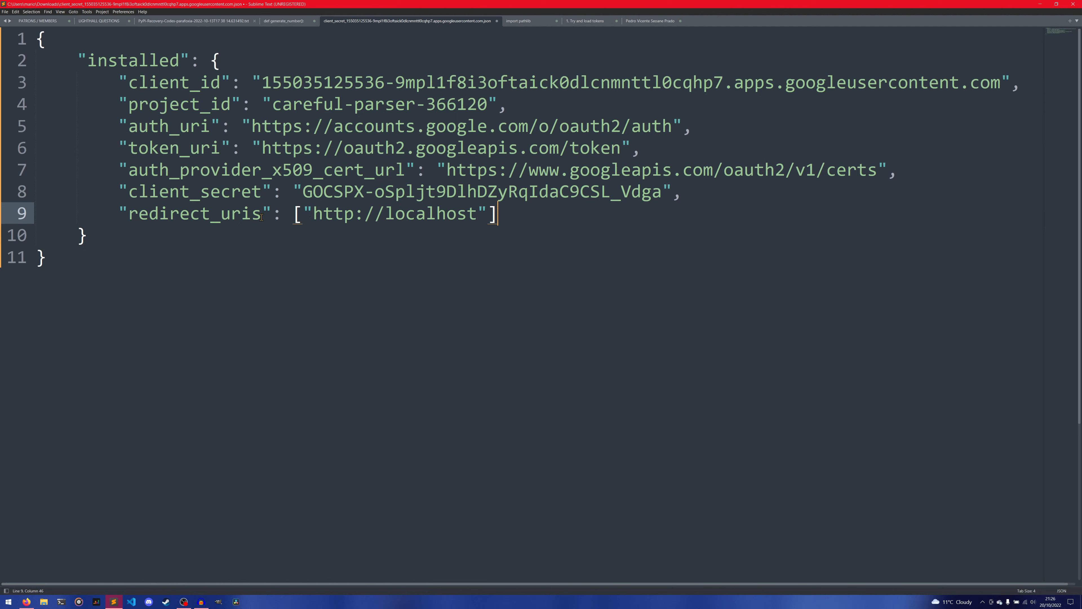
drag(307, 218, 482, 215)
click(505, 217)
drag(515, 219, 138, 85)
double_click(175, 68)
click(175, 68)
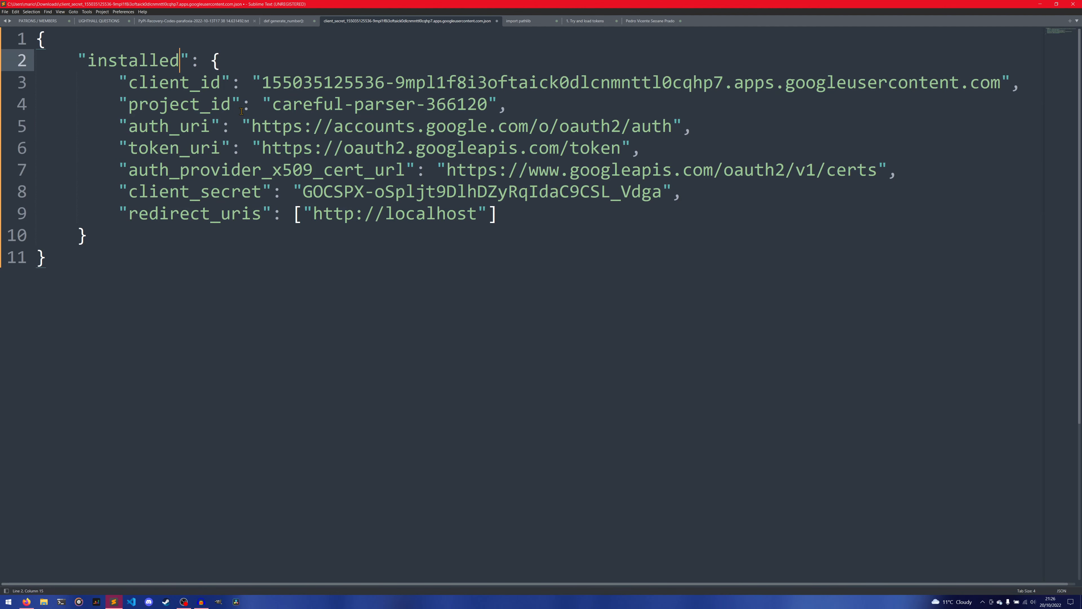
click(540, 207)
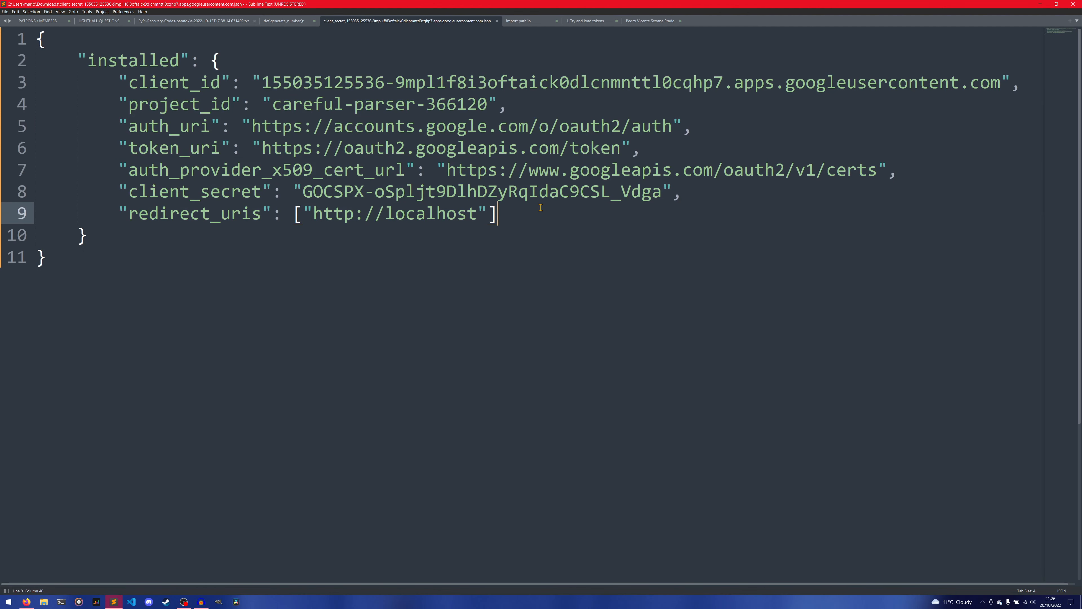